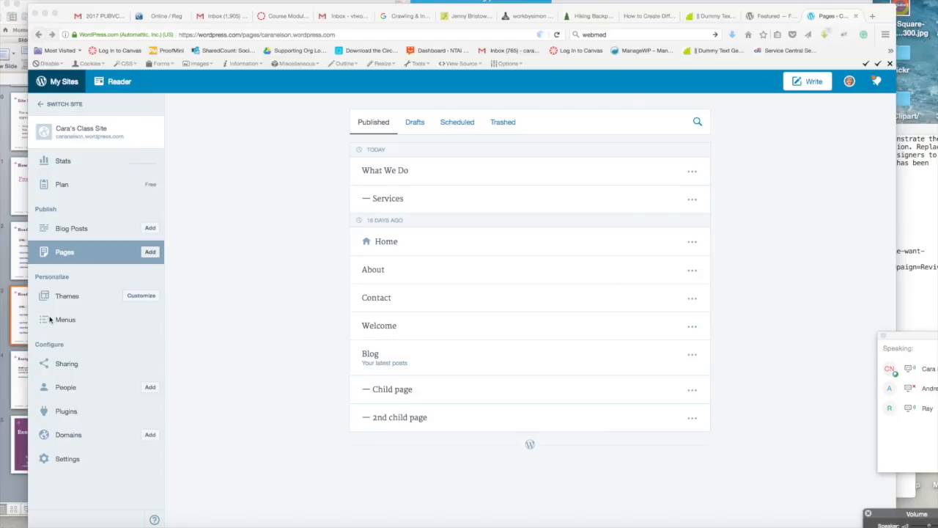
Step: Start a new page on Cara's Class Site
click(152, 256)
click(151, 255)
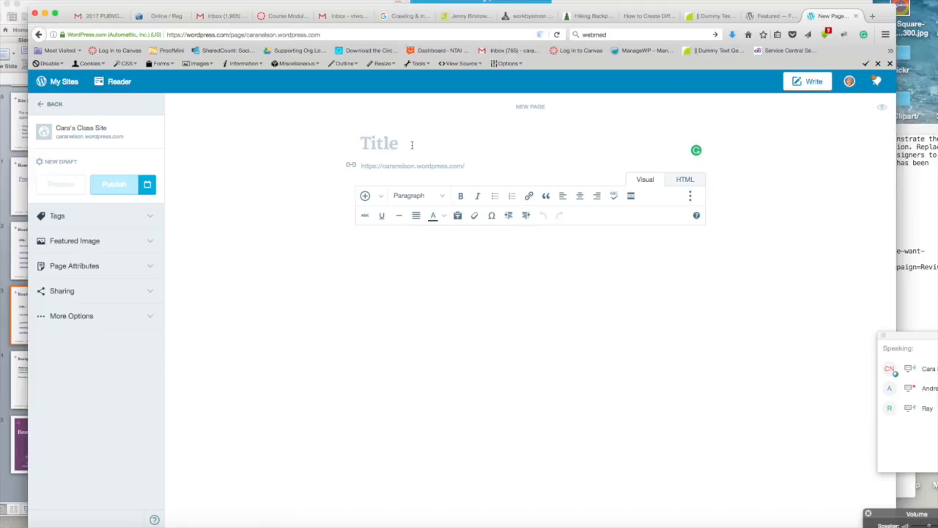
text(We)
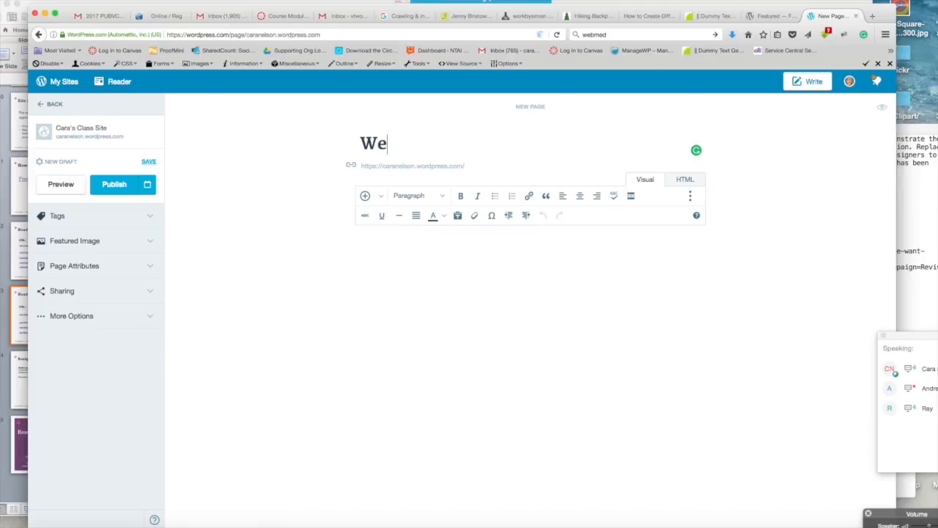
key(BackSpace)
Step: Title the new page Our Services
key(BackSpace)
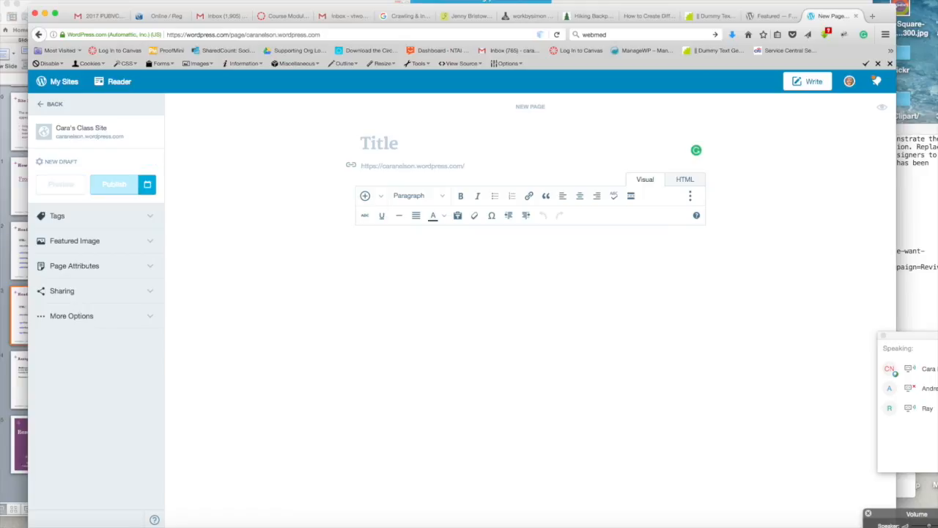
text(What)
key(BackSpace)
key(BackSpace)
key(BackSpace)
key(BackSpace)
text(Our )
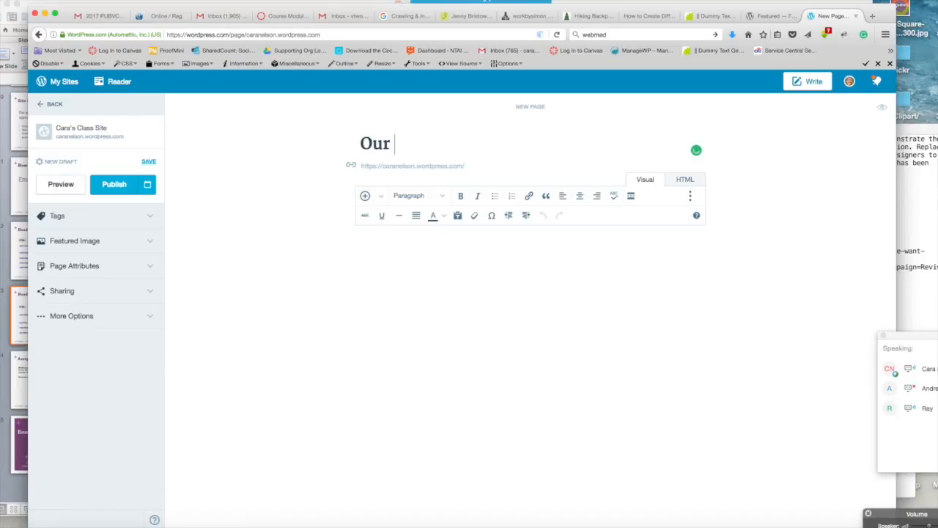
text(Services)
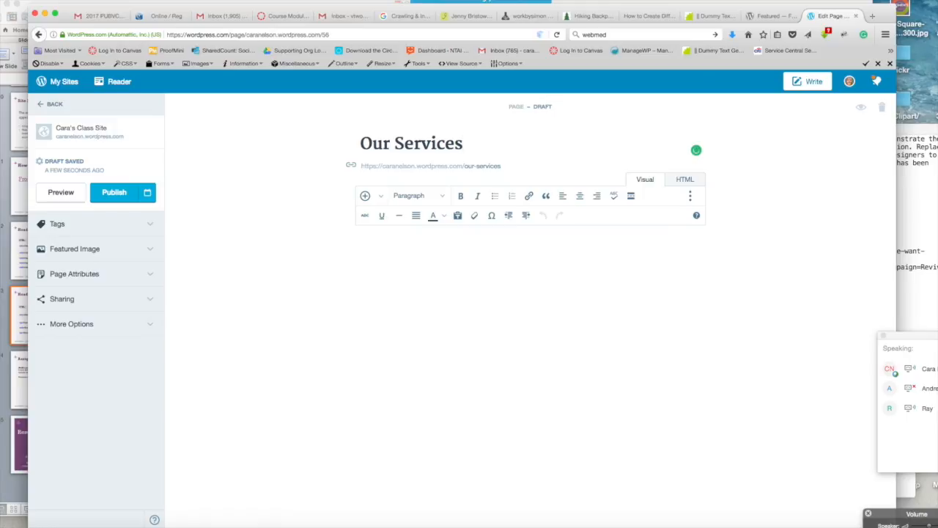
Step: Paste the prepared company text into the page body
click(412, 258)
key(super+v)
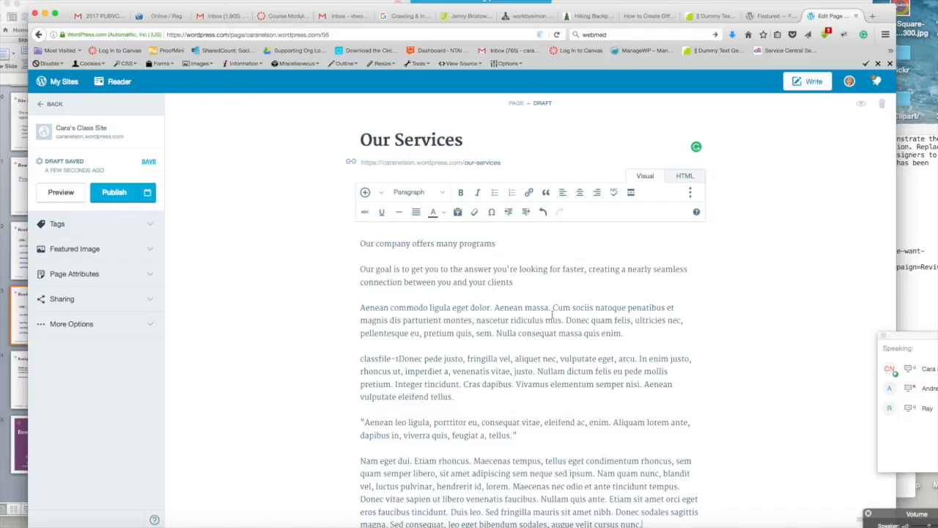
scroll(683, 398, down, 1)
scroll(683, 398, down, 1)
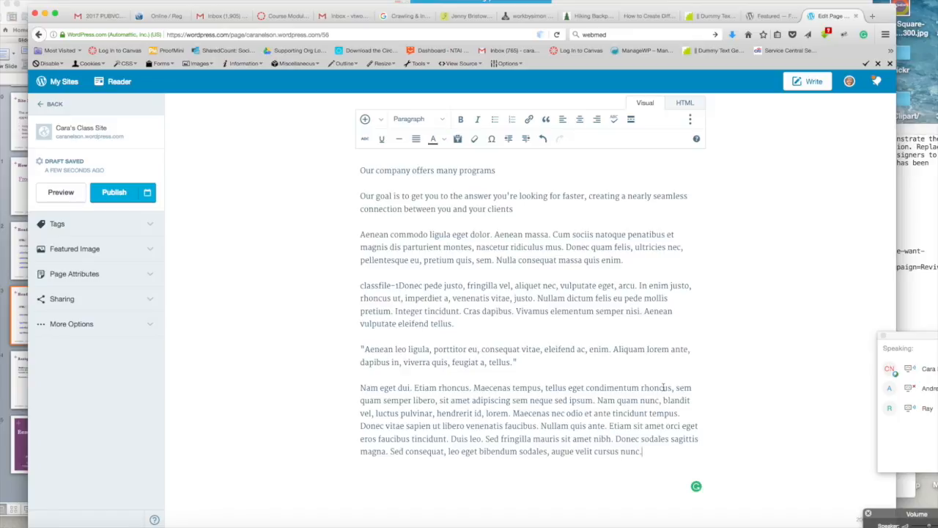
scroll(663, 387, up, 2)
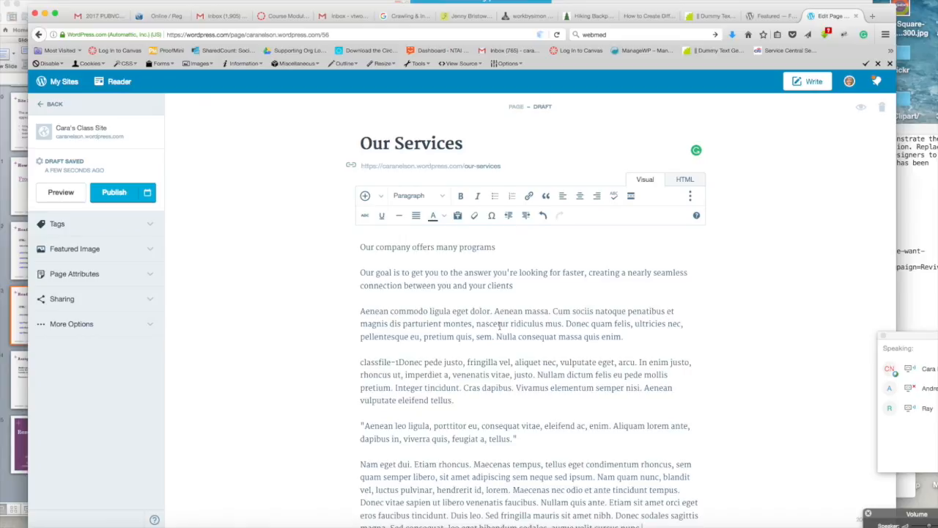
scroll(498, 323, down, 3)
scroll(499, 325, up, 3)
Step: Bold the phrase 'Nullam dictum felis eu pede mollis' in the classfile paragraph
drag(440, 272, 371, 272)
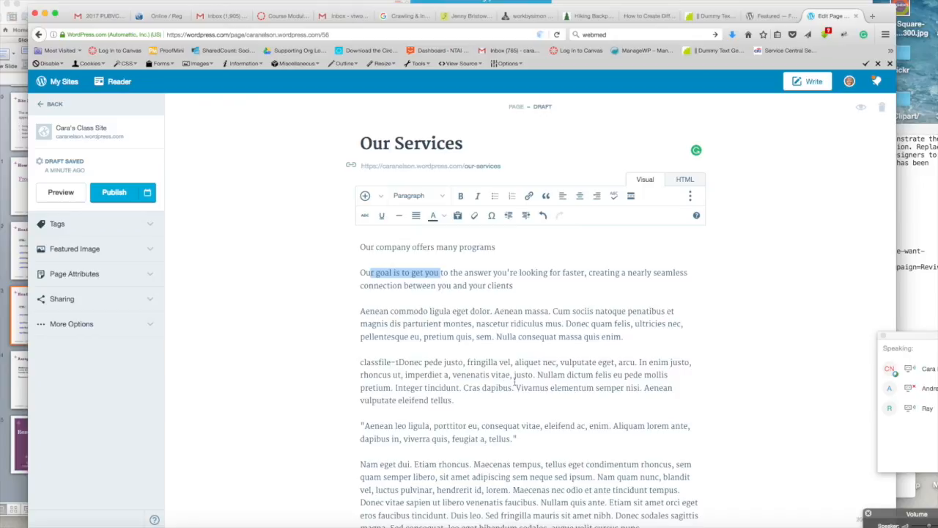
drag(538, 375, 668, 375)
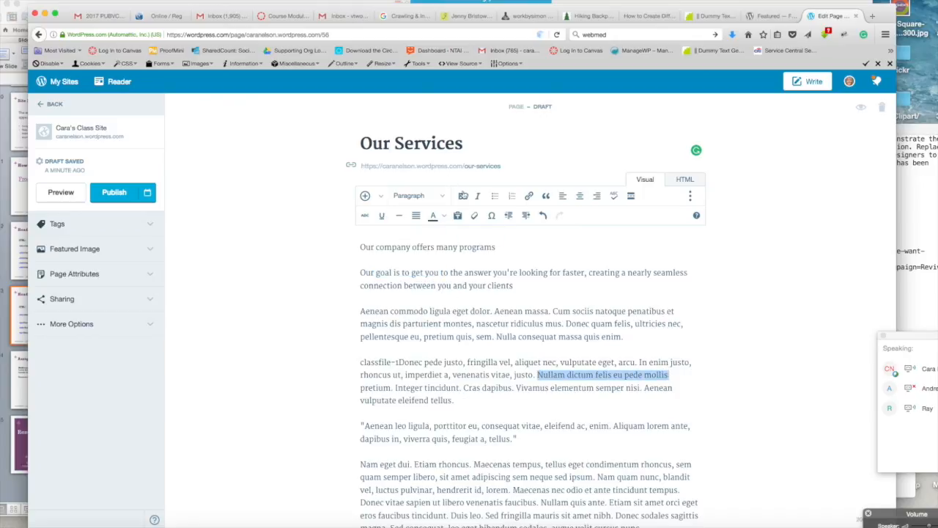
click(460, 196)
click(525, 368)
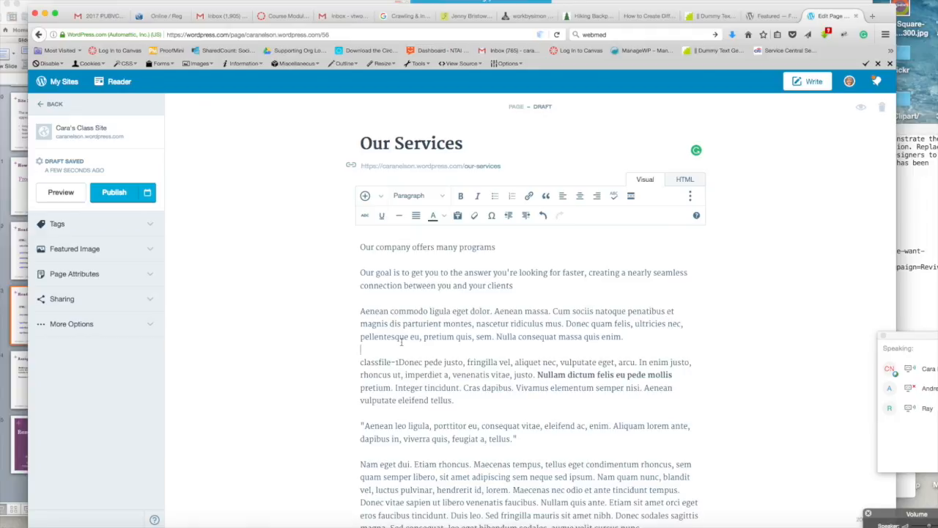
Step: Format the line 'Our company offers many programs' as Heading 2
click(401, 343)
click(442, 196)
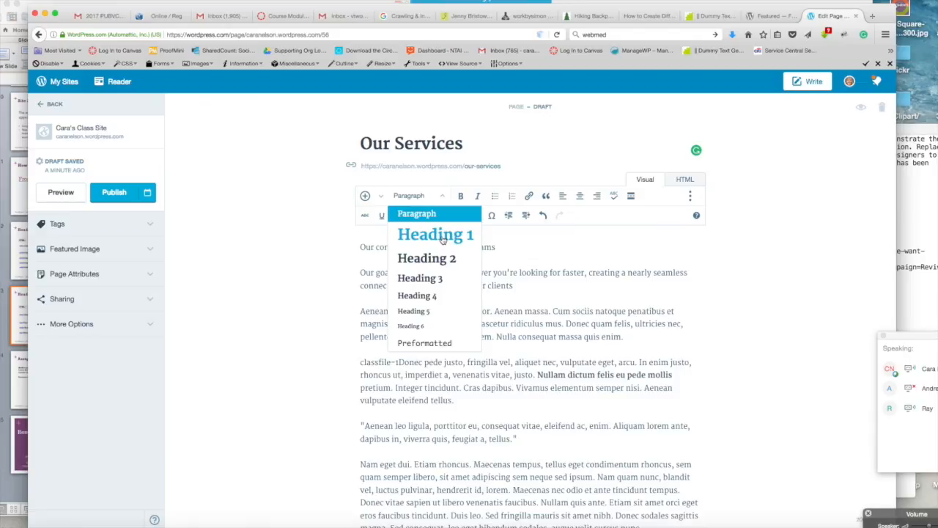
click(559, 258)
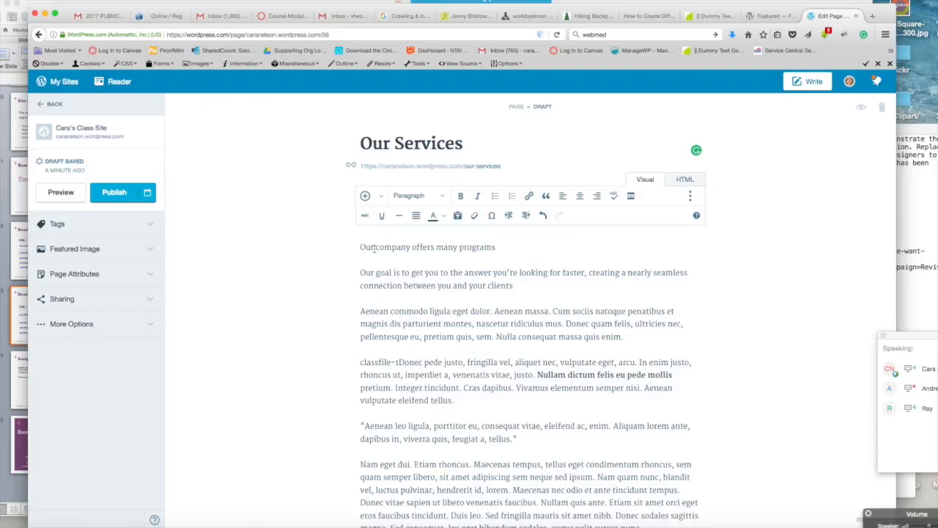
drag(502, 247, 333, 248)
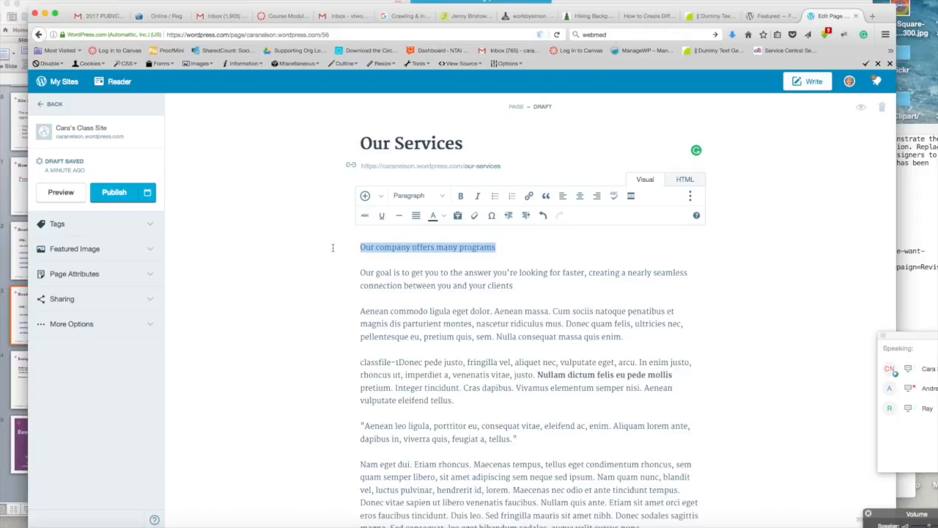
click(441, 196)
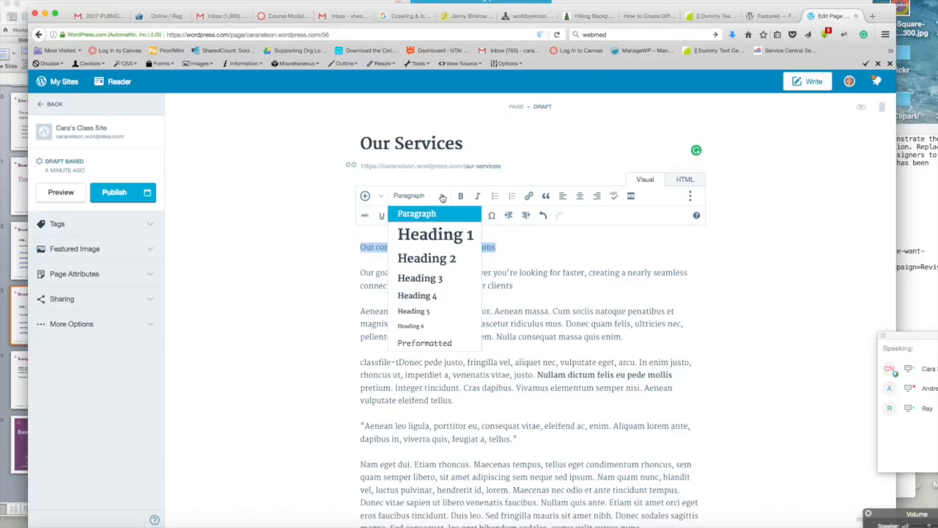
click(427, 259)
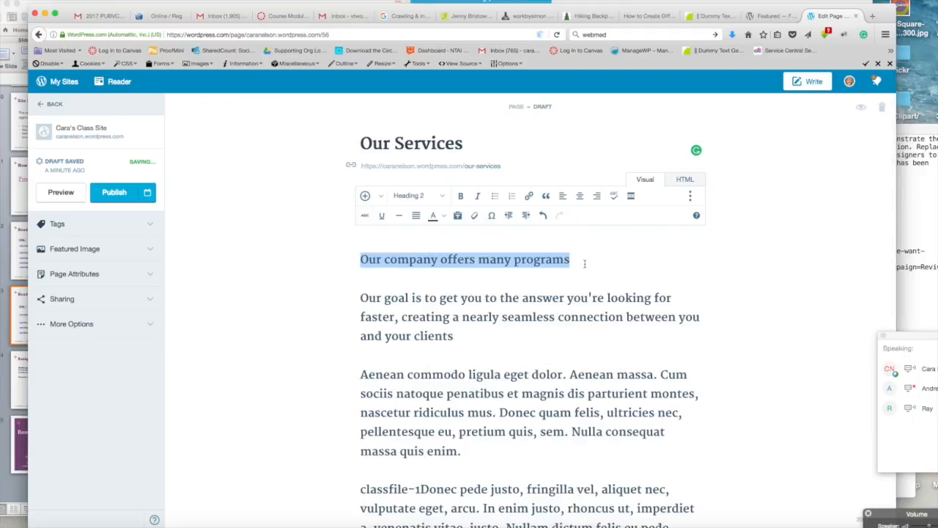
click(584, 263)
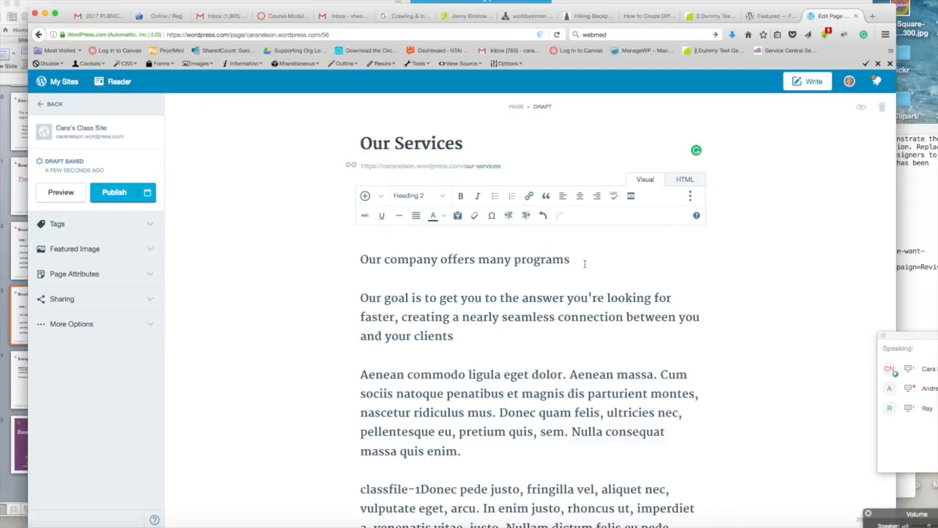
Step: Remove the blank gap between the heading and the goal paragraph
click(361, 297)
key(BackSpace)
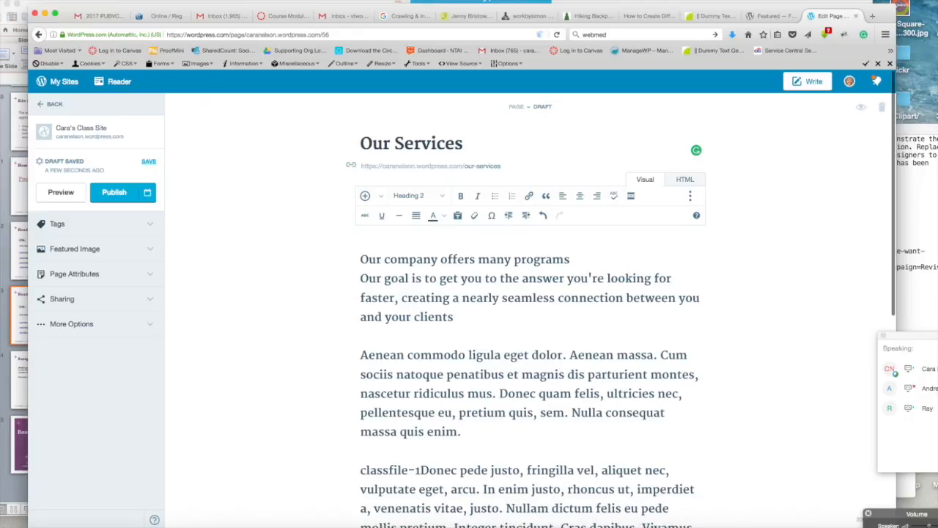
key(Return)
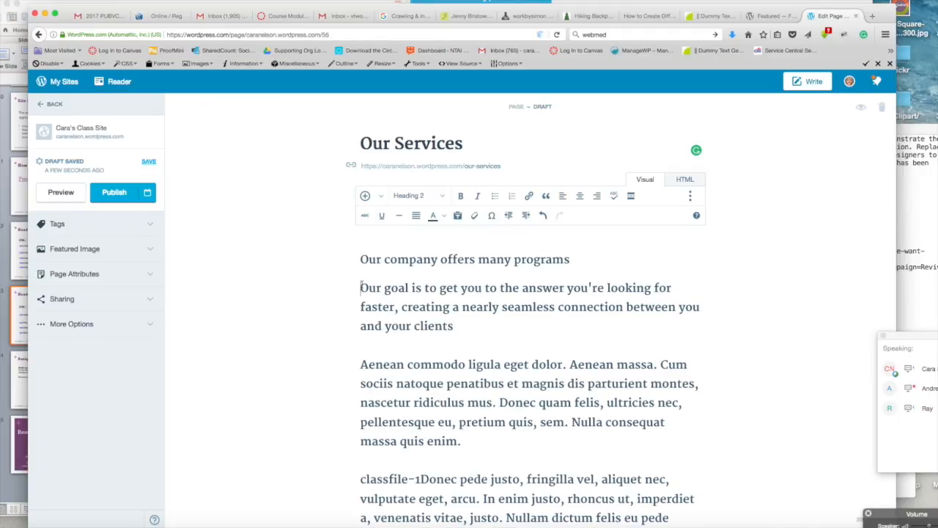
Step: Format the goal sentence paragraph as Heading 3
drag(360, 285, 522, 331)
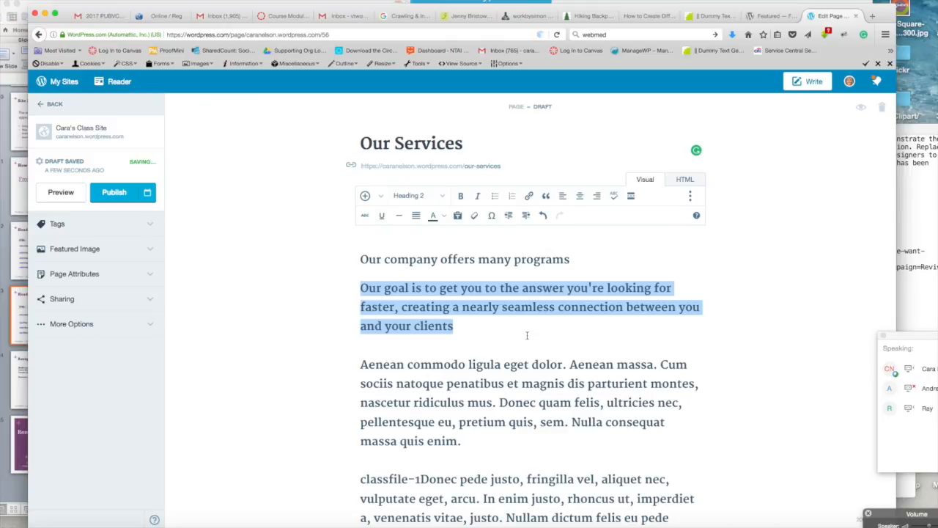
click(442, 201)
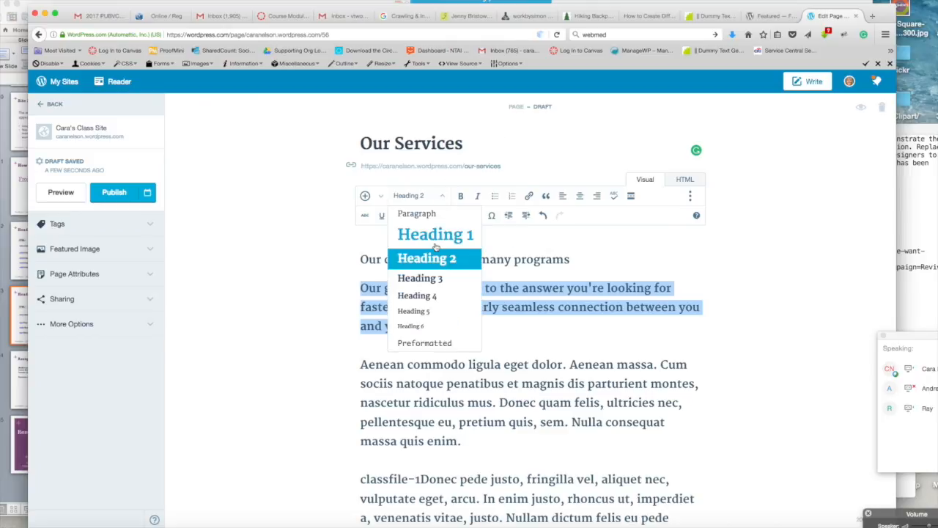
click(436, 281)
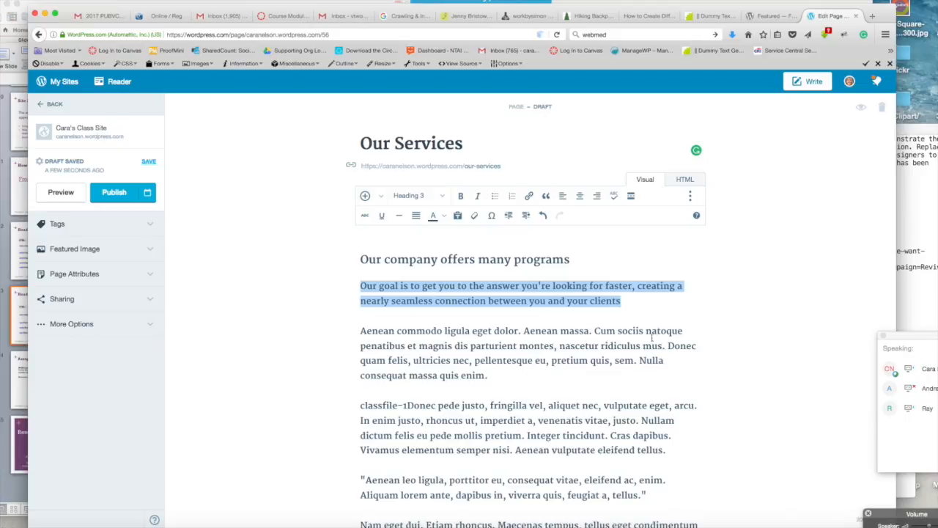
Step: Separate the Aenean paragraph from the goal sentence with a new line
scroll(529, 427, down, 5)
scroll(570, 410, up, 5)
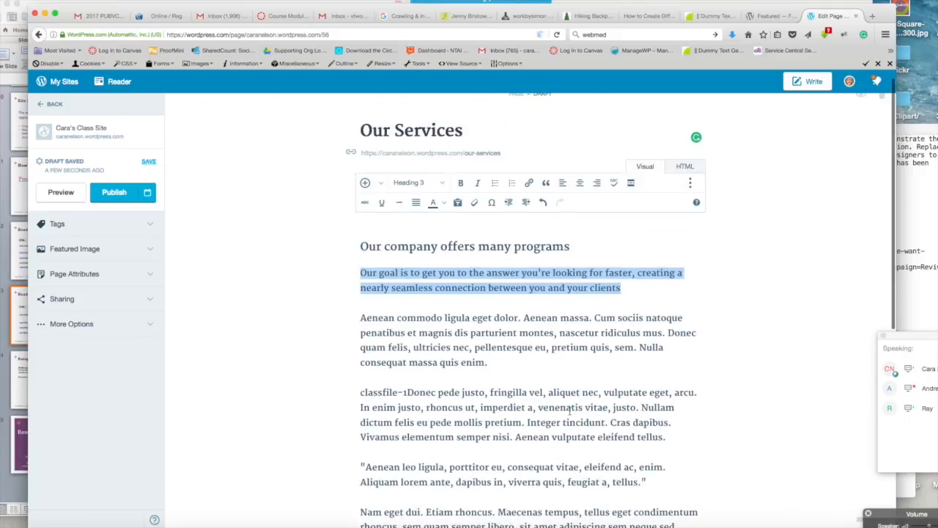
click(359, 320)
key(Return)
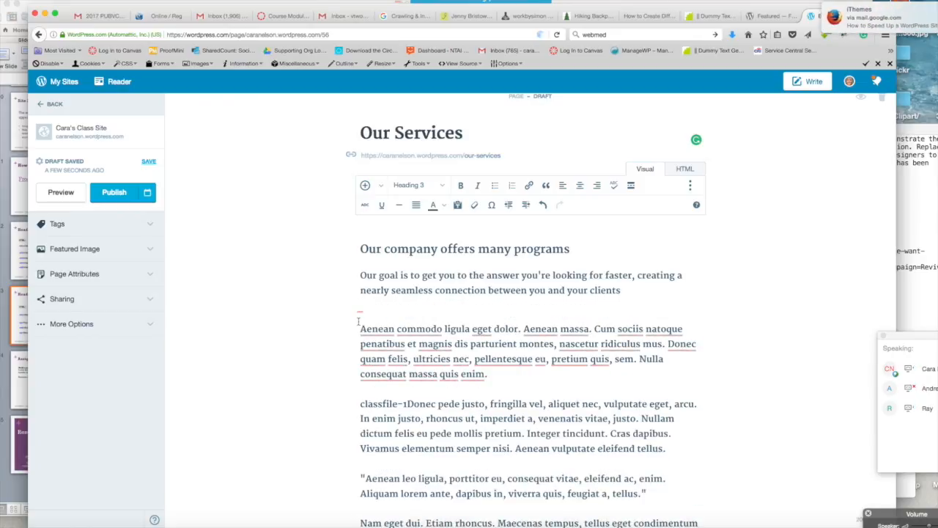
key(BackSpace)
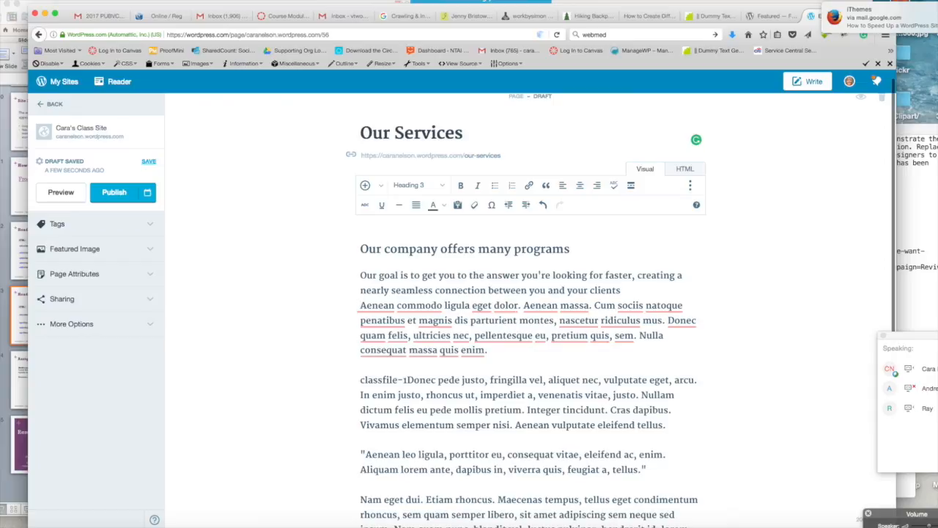
key(Return)
Step: Set all remaining body paragraphs back to Paragraph format and delete the empty line above them
drag(360, 327, 488, 525)
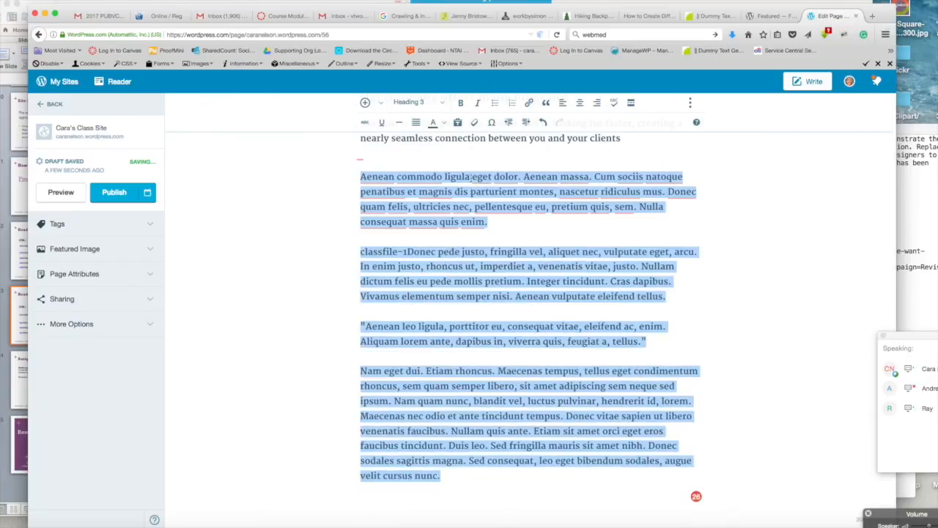
scroll(436, 192, up, 3)
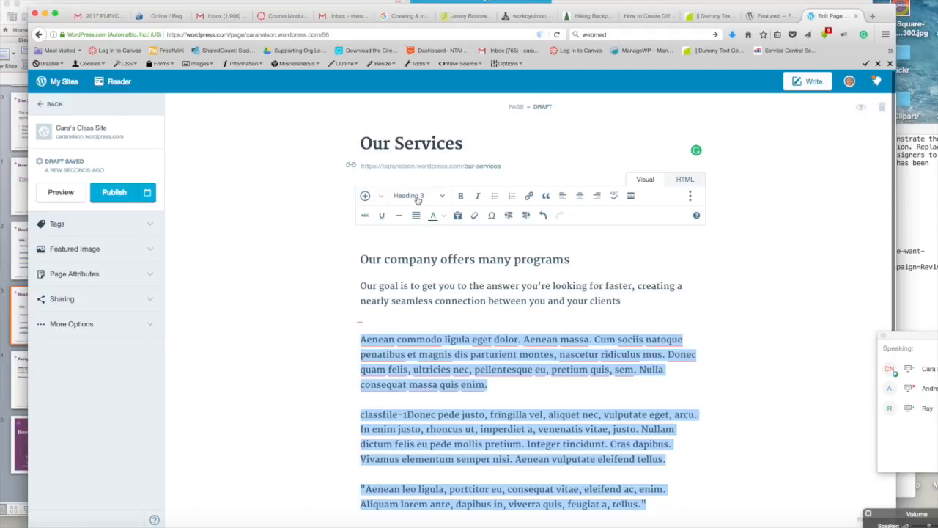
click(443, 198)
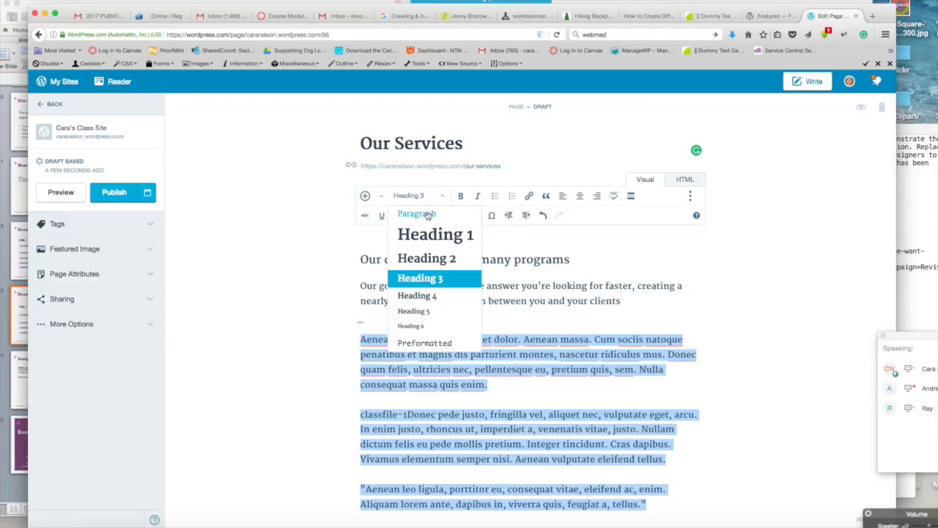
click(430, 214)
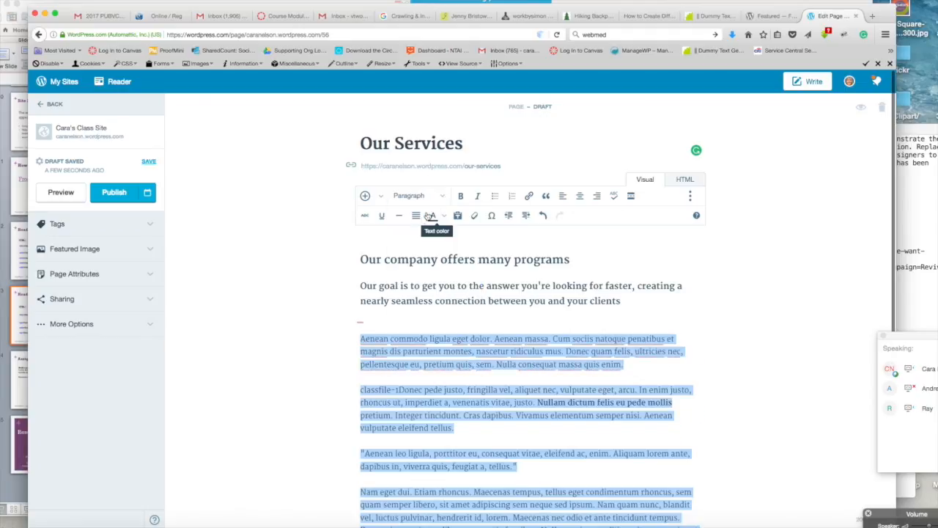
click(659, 315)
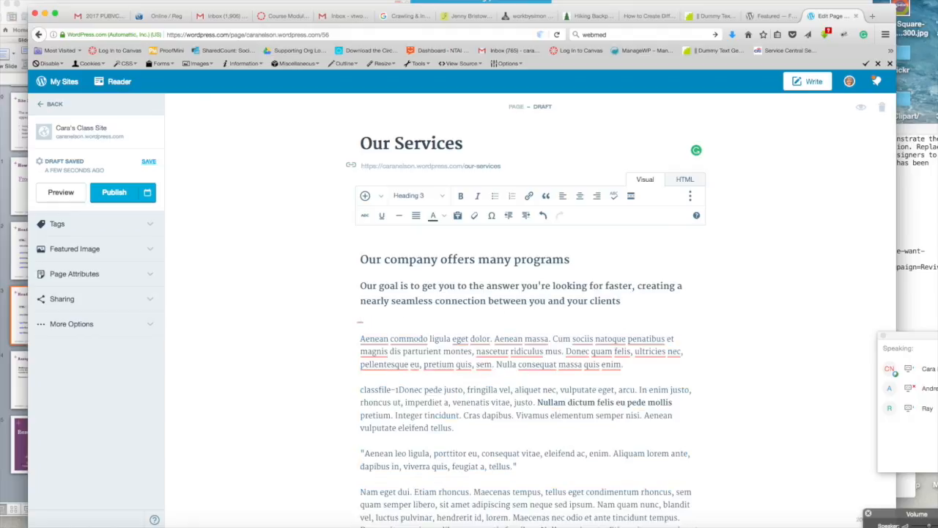
key(BackSpace)
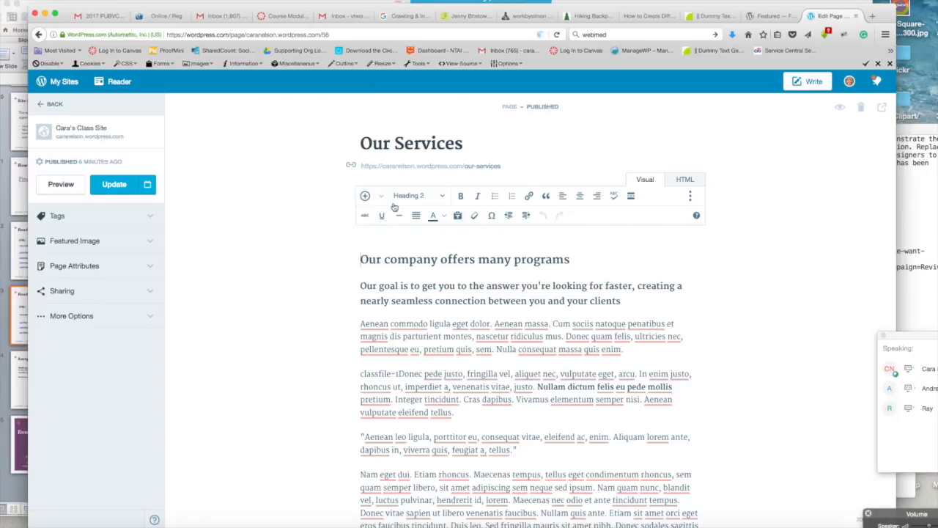
Step: Open Add Media from the insert content menu to reach the media library
click(444, 197)
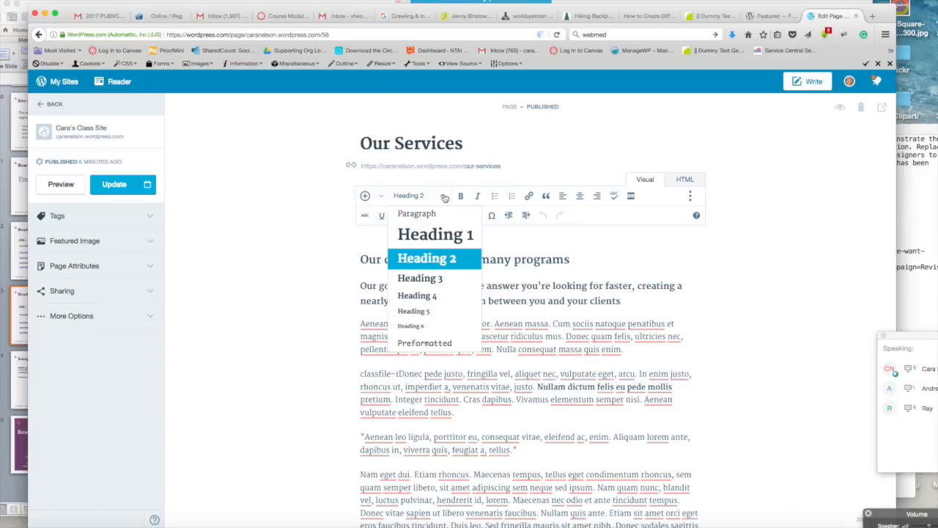
click(400, 187)
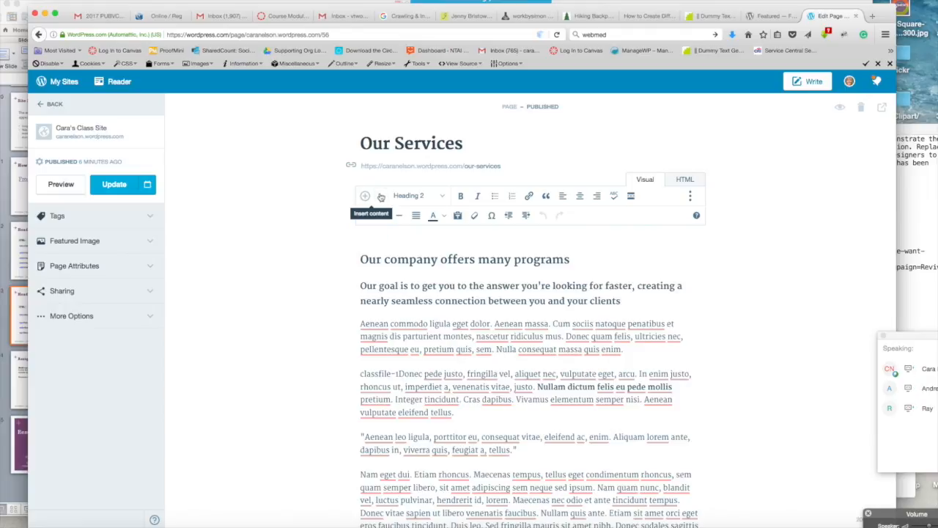
click(380, 197)
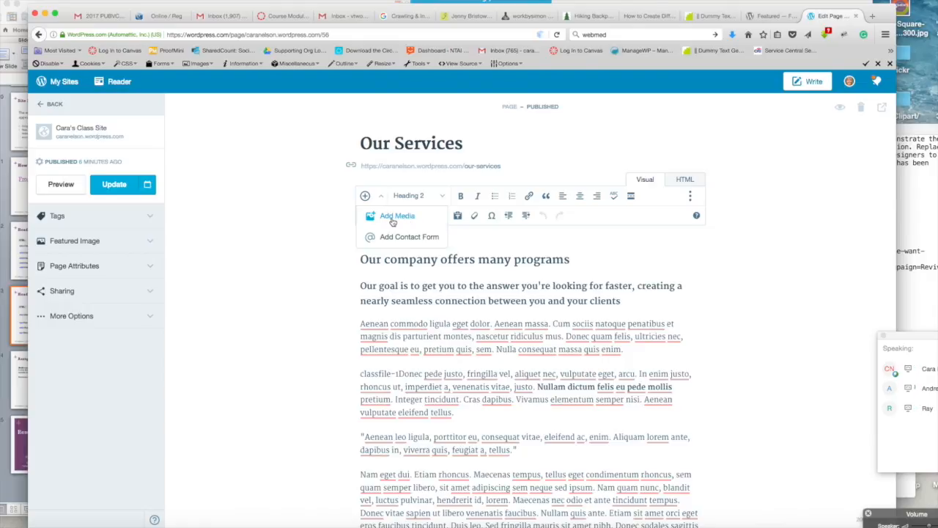
click(390, 219)
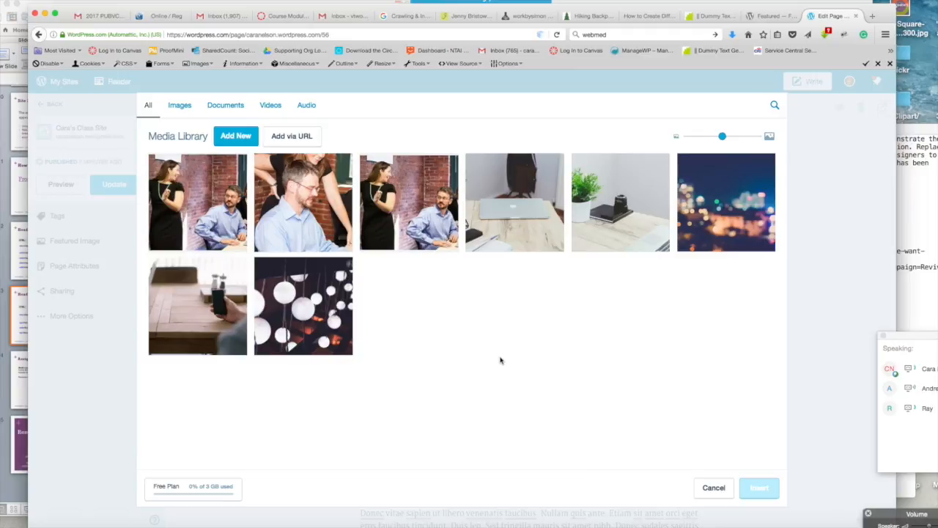
click(231, 138)
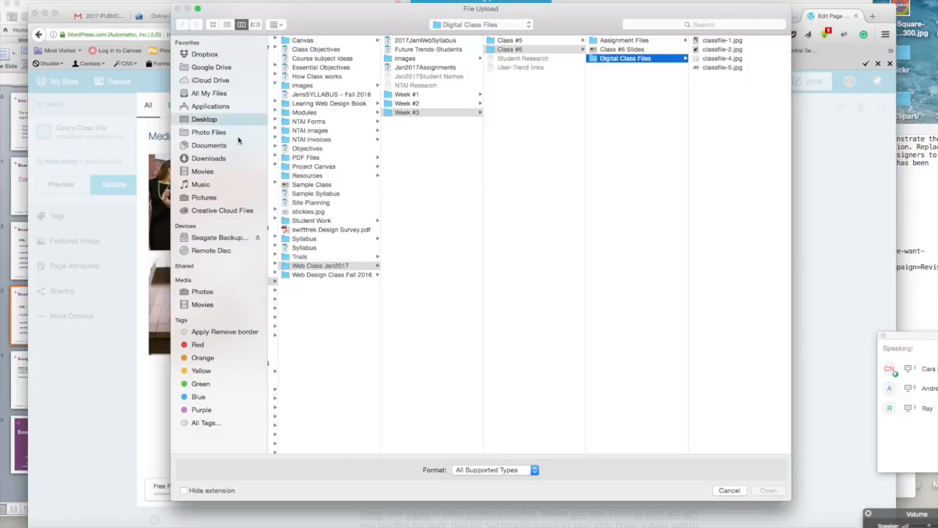
click(729, 490)
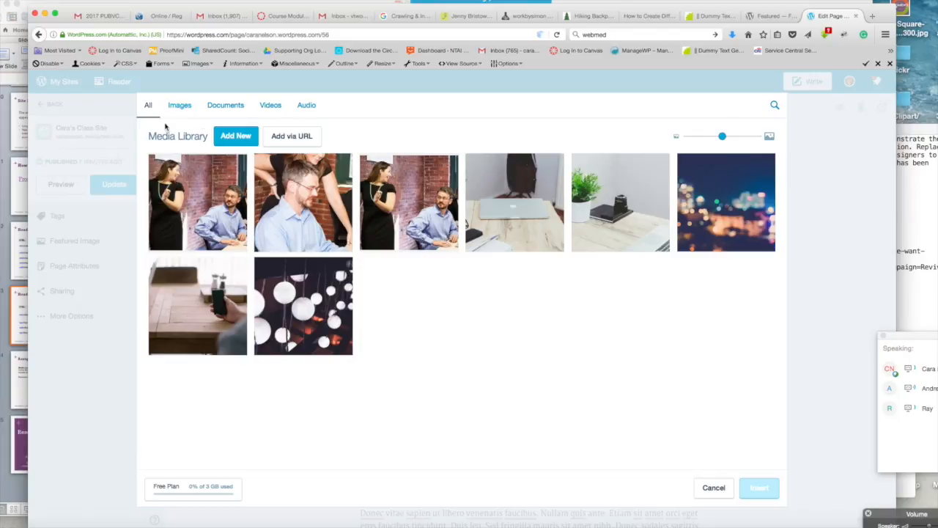
click(713, 487)
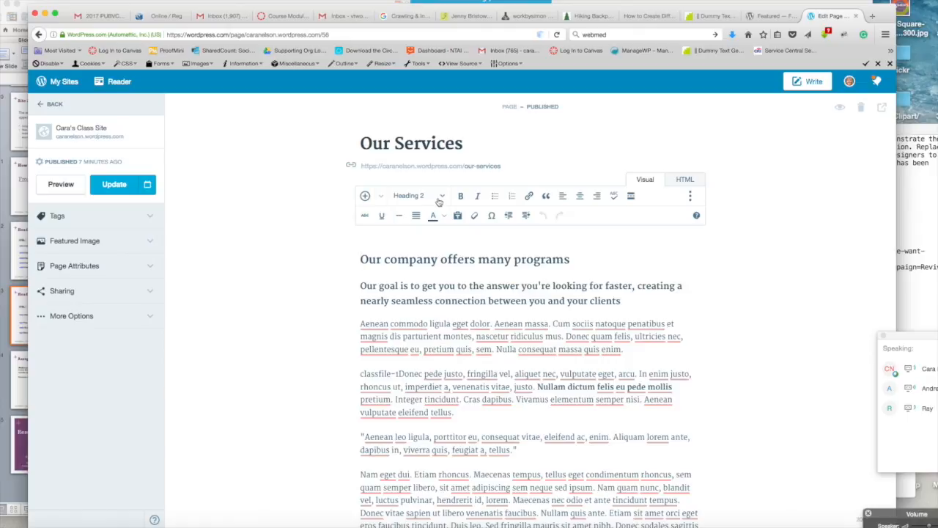
Step: Upload the five files from the Assignment Files folder to the media library, then close the library
click(365, 197)
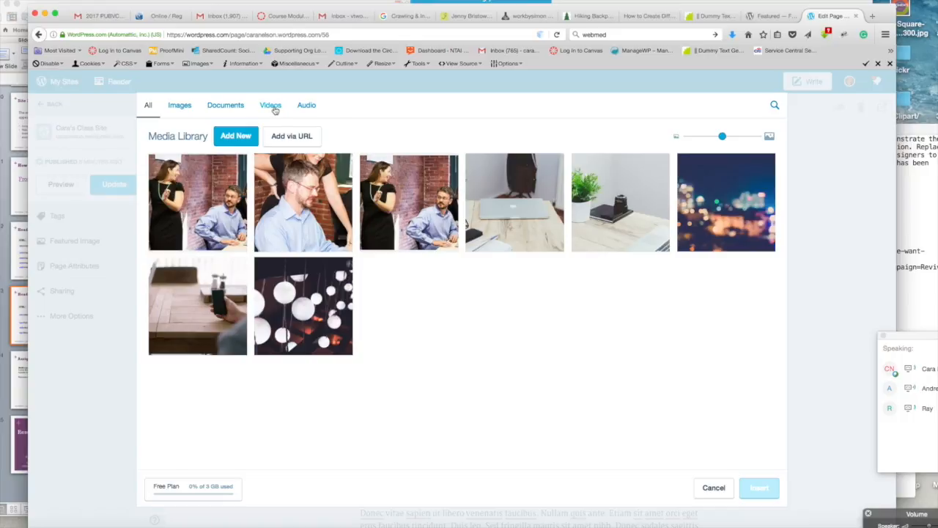
click(237, 139)
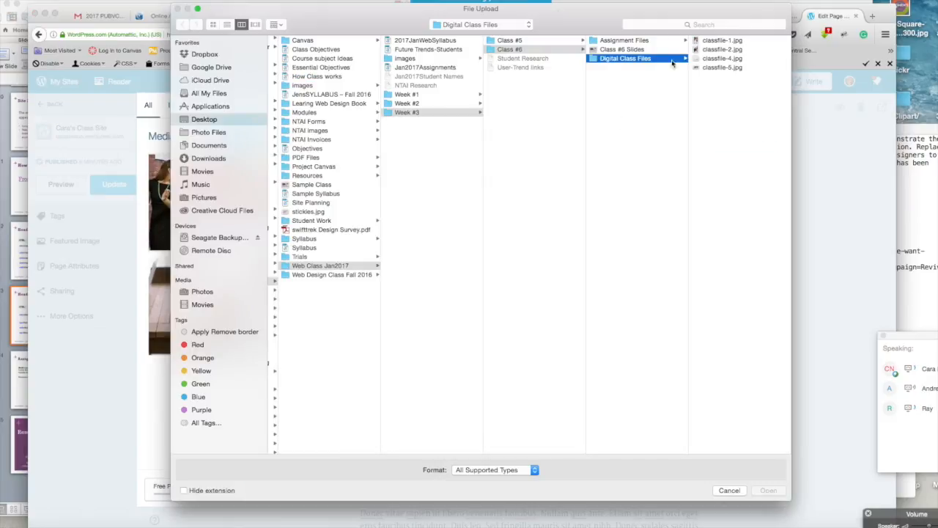
click(636, 42)
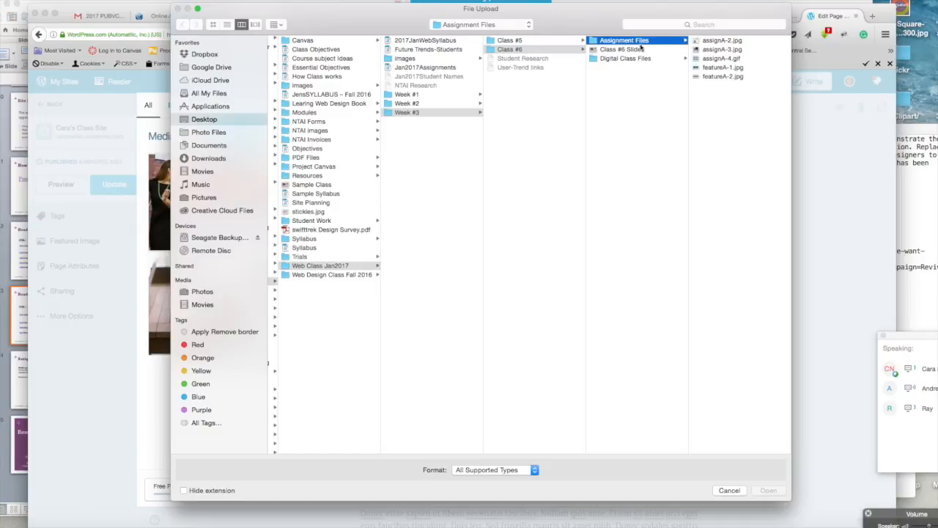
click(711, 42)
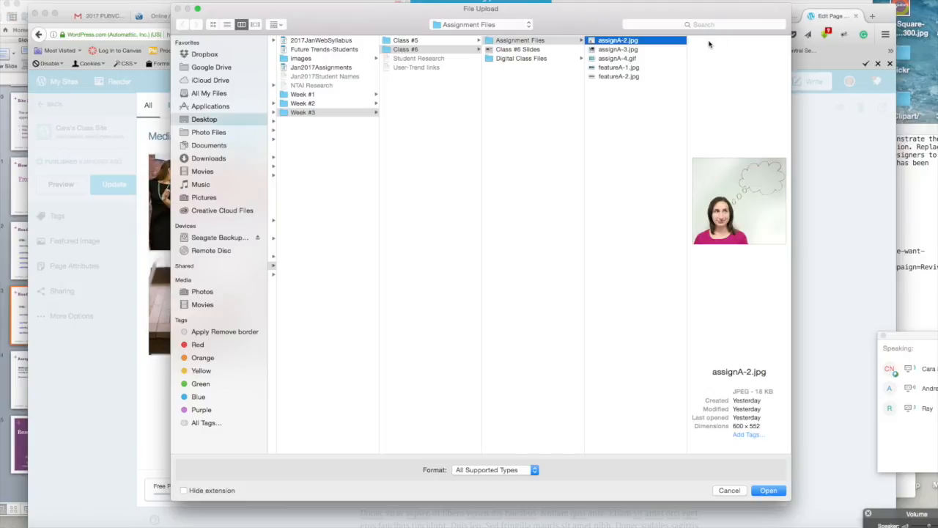
shift+click(607, 77)
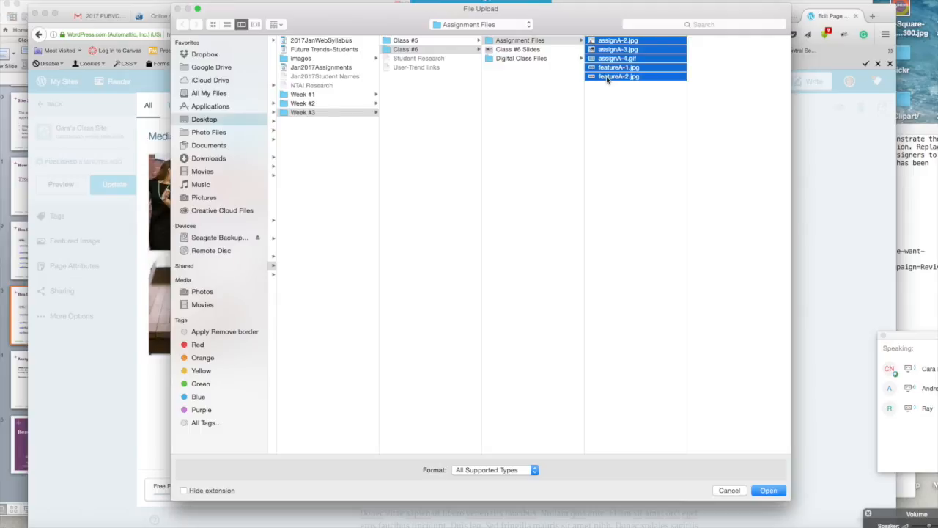
click(767, 490)
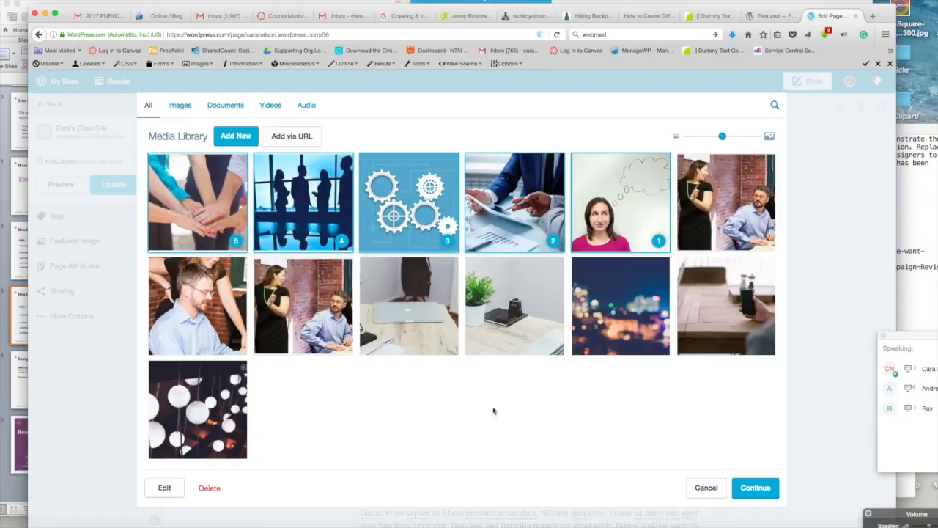
click(702, 190)
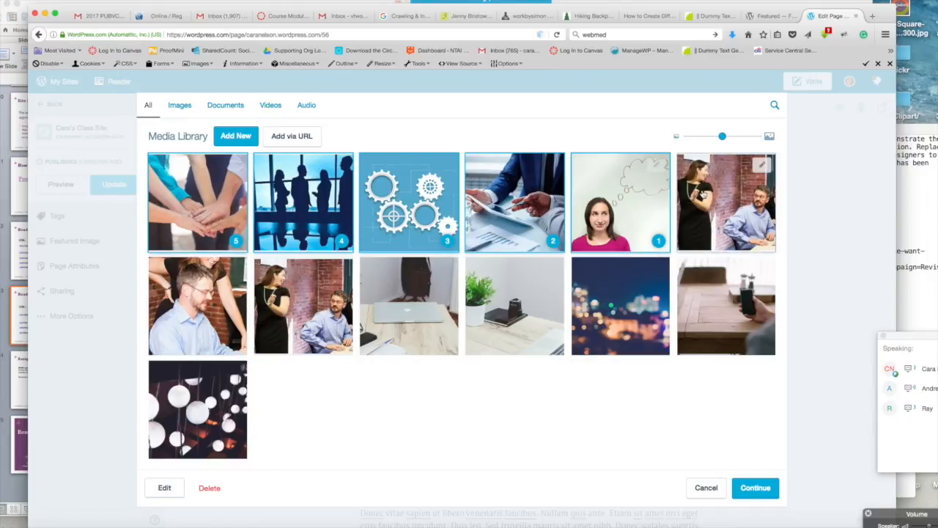
click(703, 192)
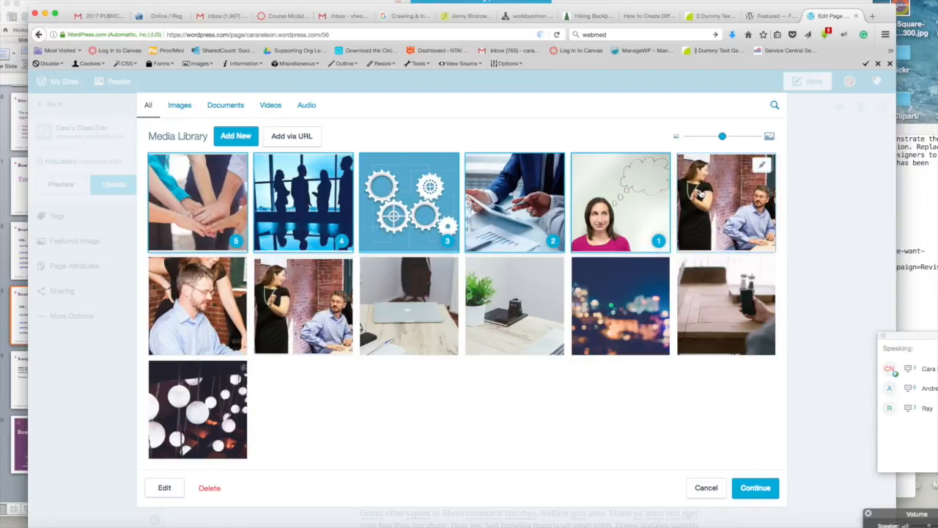
click(630, 209)
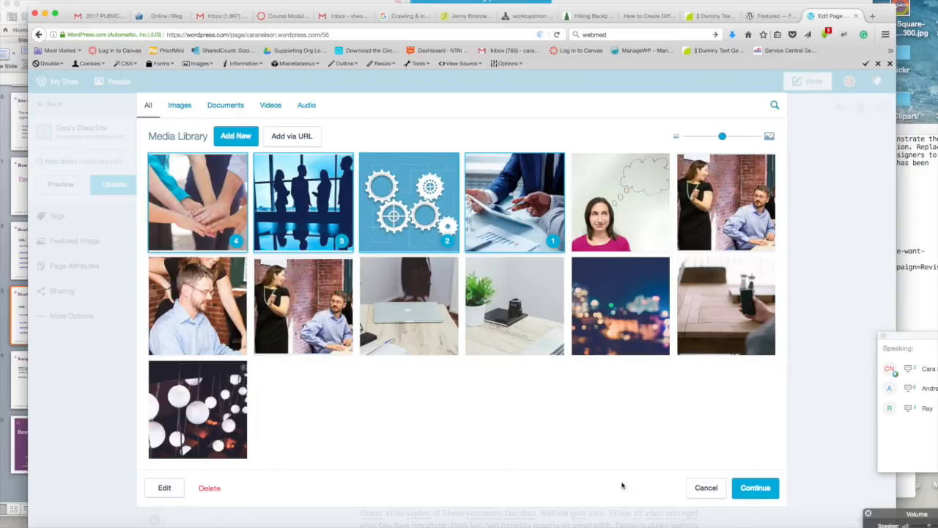
click(706, 488)
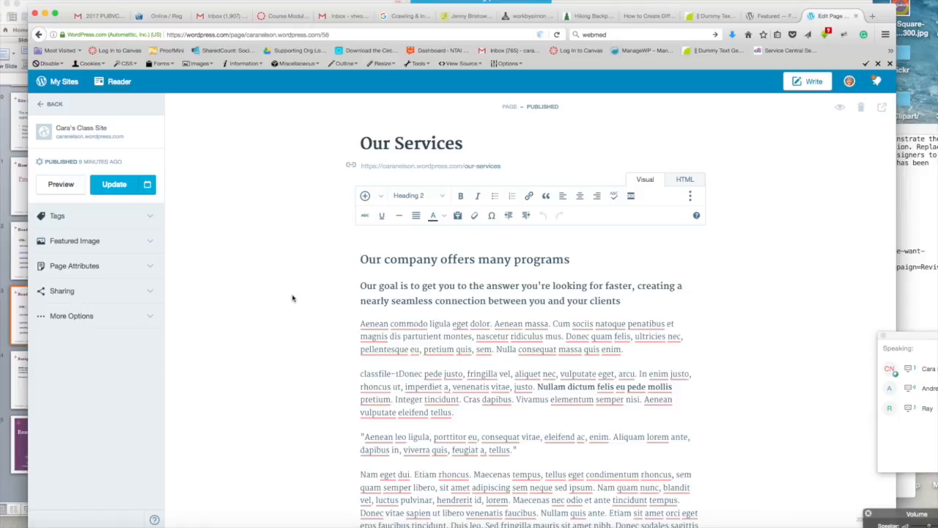
Step: Insert the photo of the woman and man at the computer at the top of the page content
scroll(290, 300, down, 3)
scroll(291, 300, up, 3)
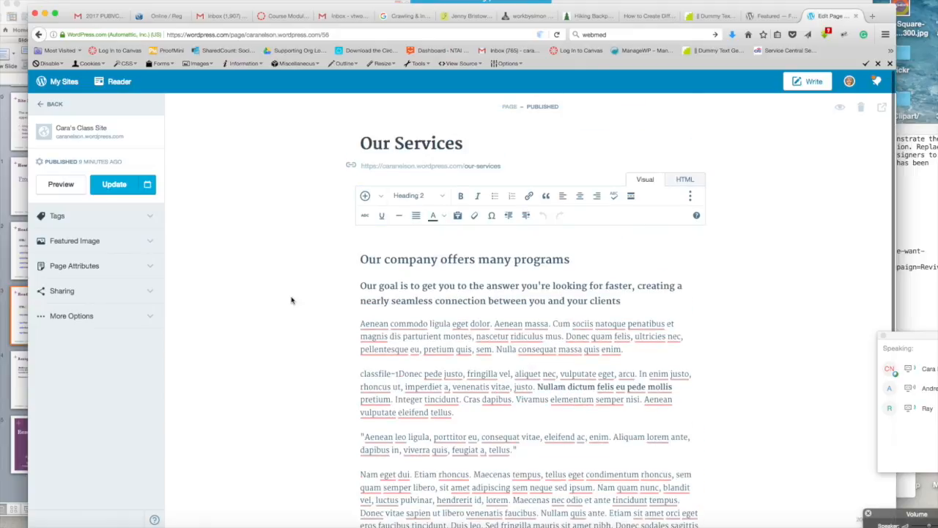
scroll(291, 300, down, 1)
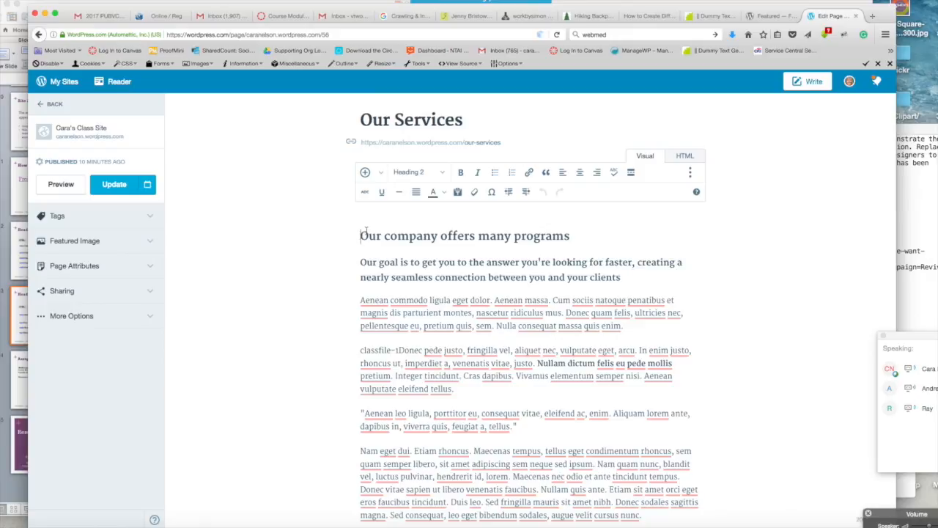
click(365, 174)
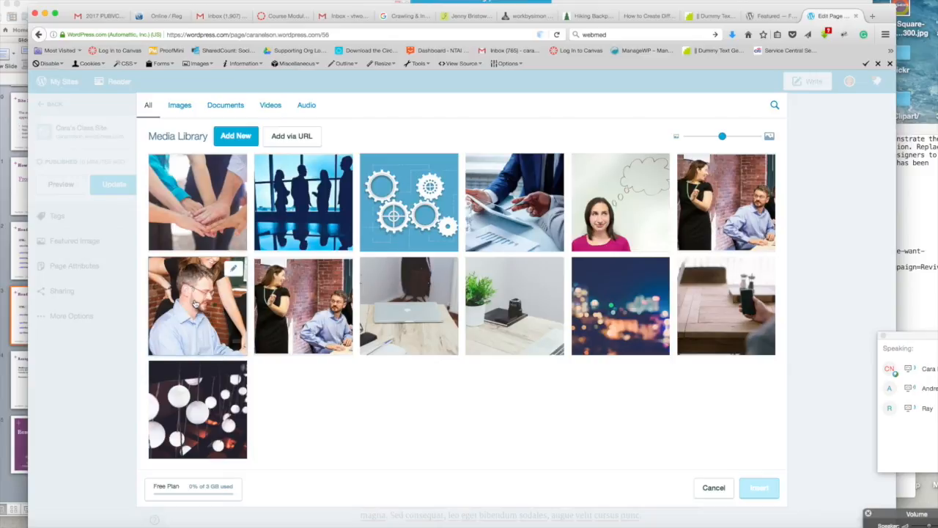
click(185, 309)
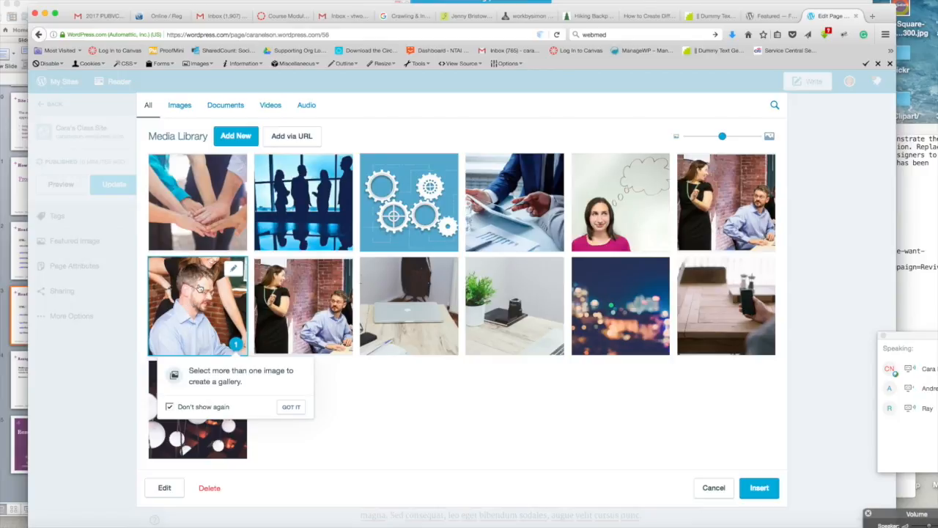
click(761, 488)
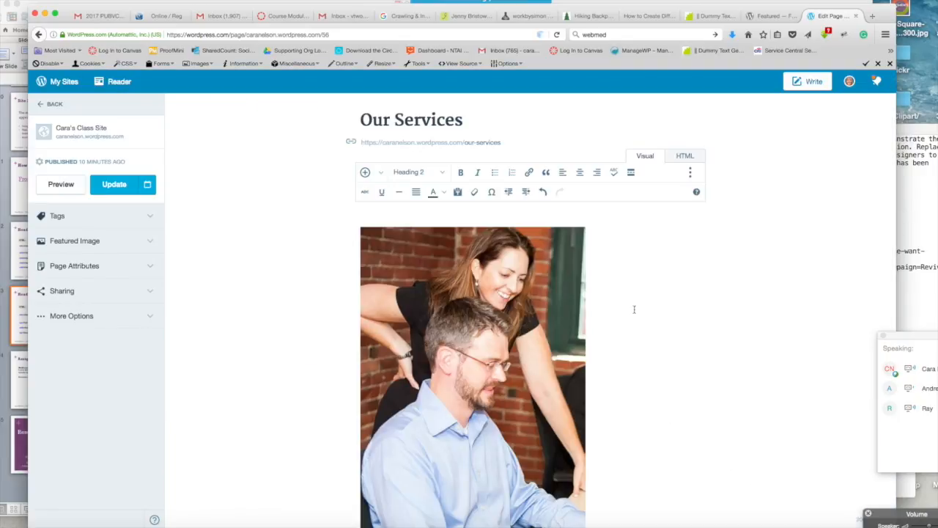
Step: Decrease the inserted photo's size and align it right beside the headings
scroll(634, 309, down, 3)
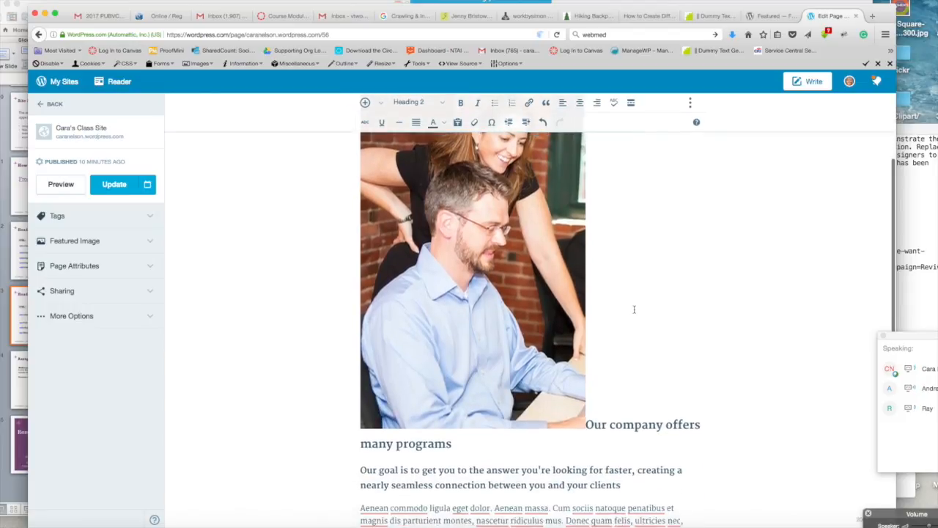
scroll(634, 309, up, 4)
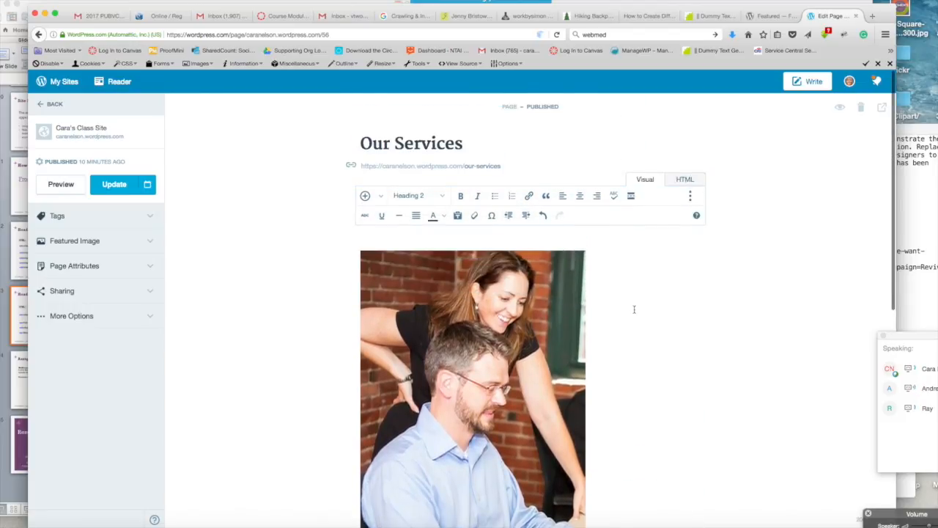
scroll(633, 309, down, 3)
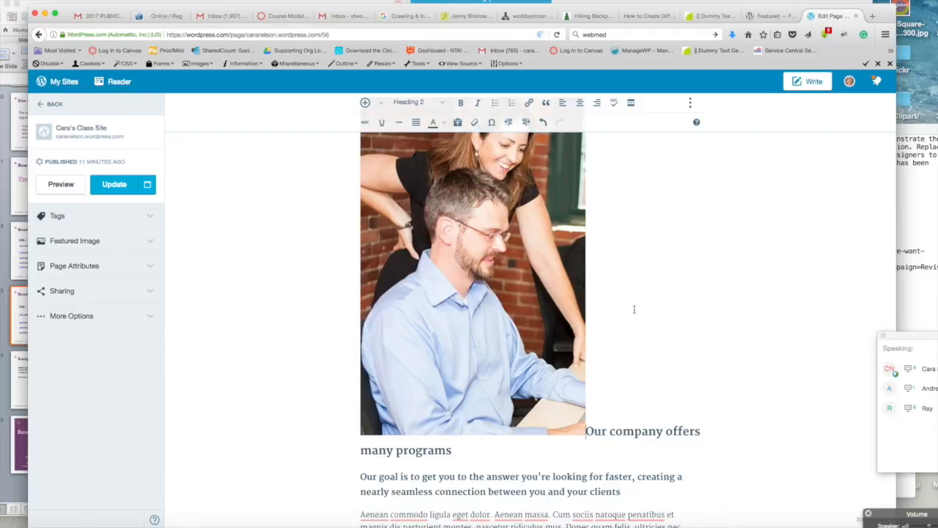
scroll(634, 308, up, 2)
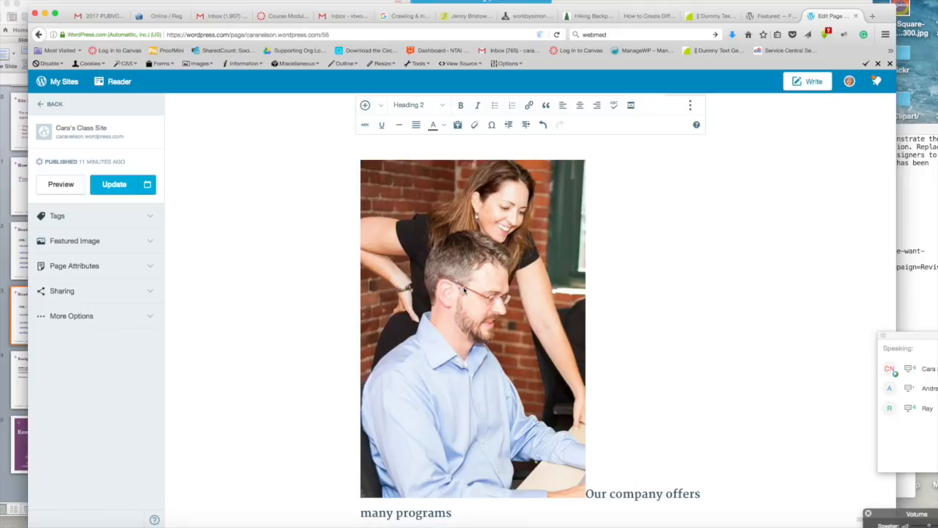
click(464, 290)
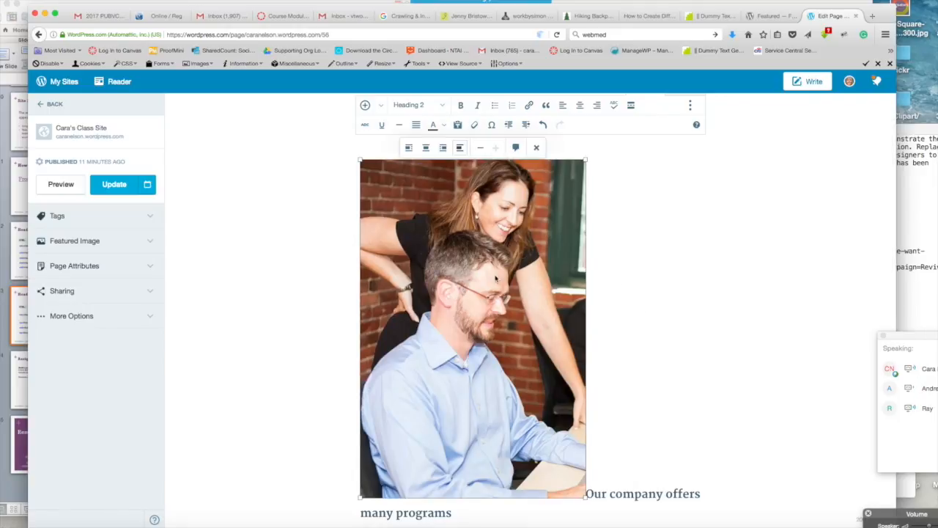
scroll(626, 211, up, 2)
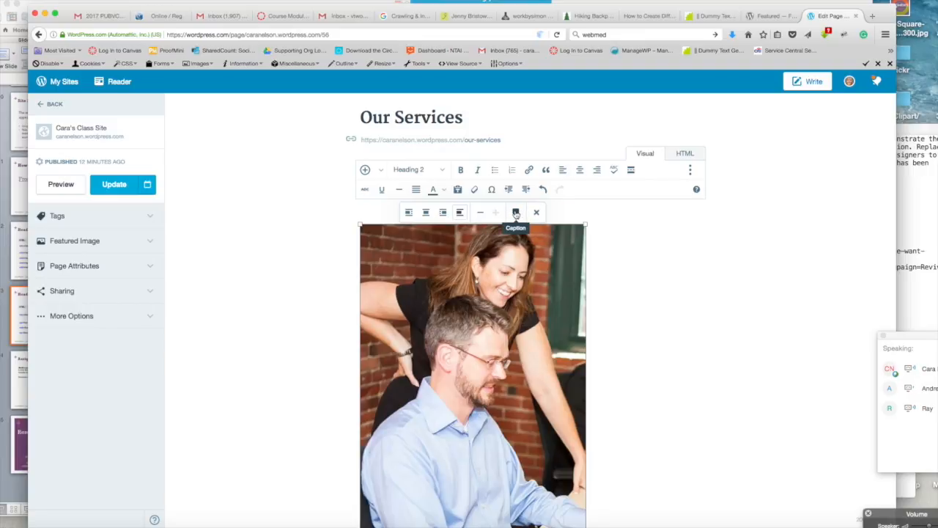
click(481, 214)
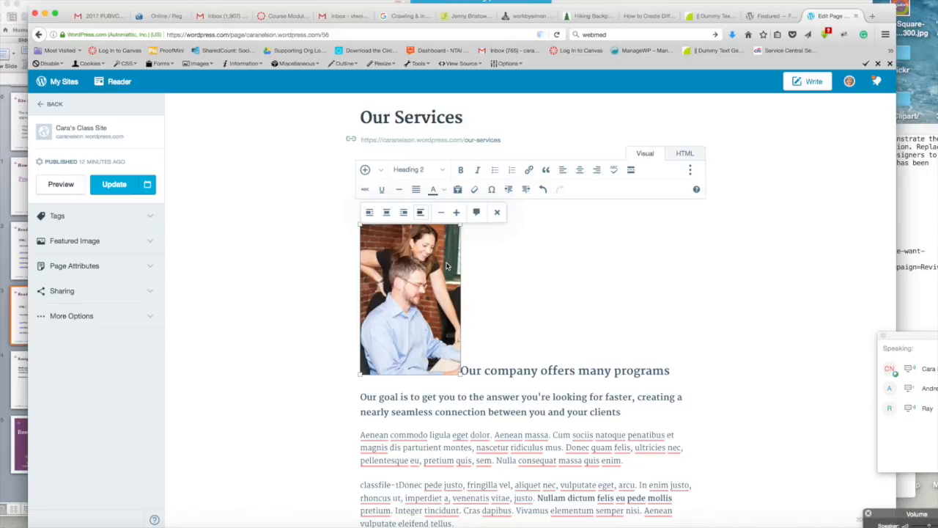
click(403, 212)
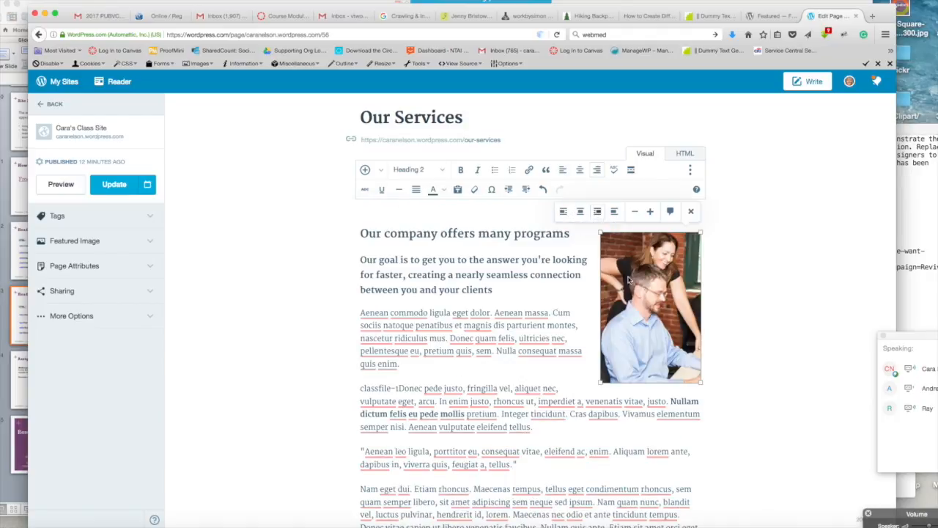
click(715, 222)
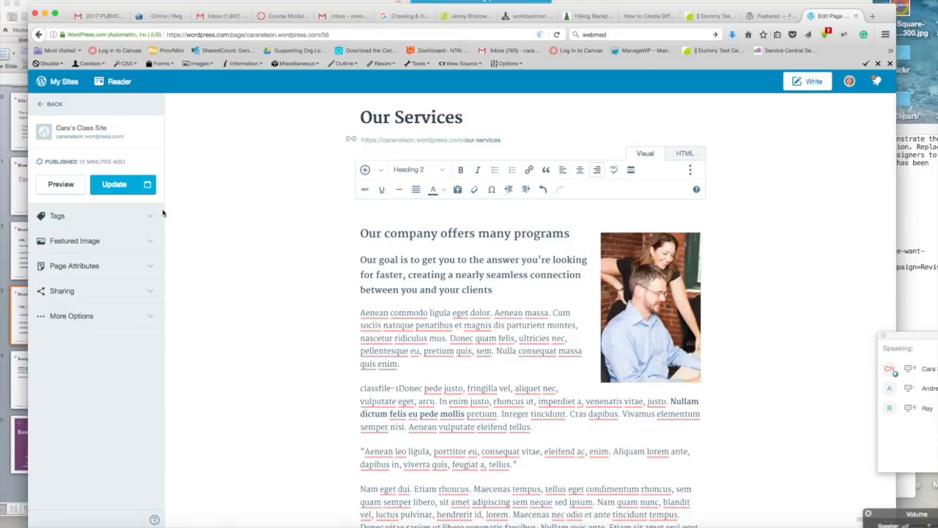
Step: Preview the page with its formatting and photo, then close the preview
click(60, 186)
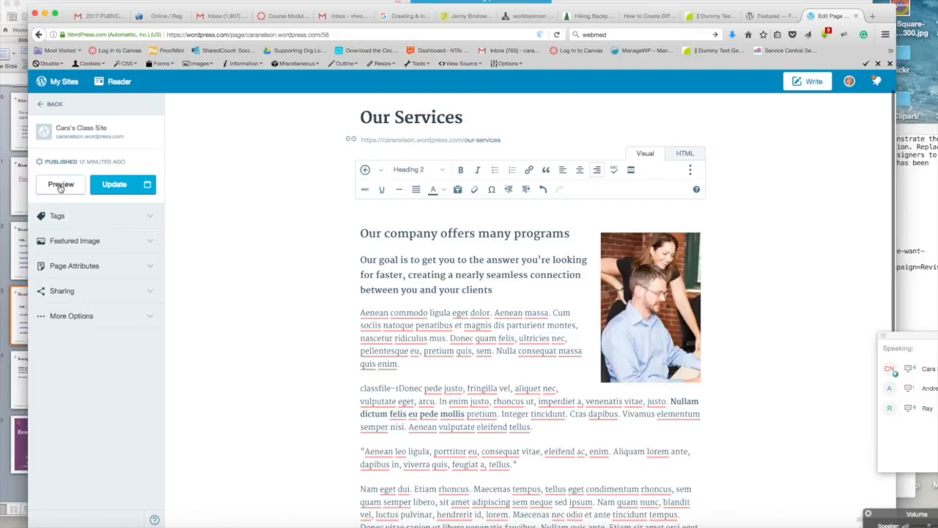
click(60, 187)
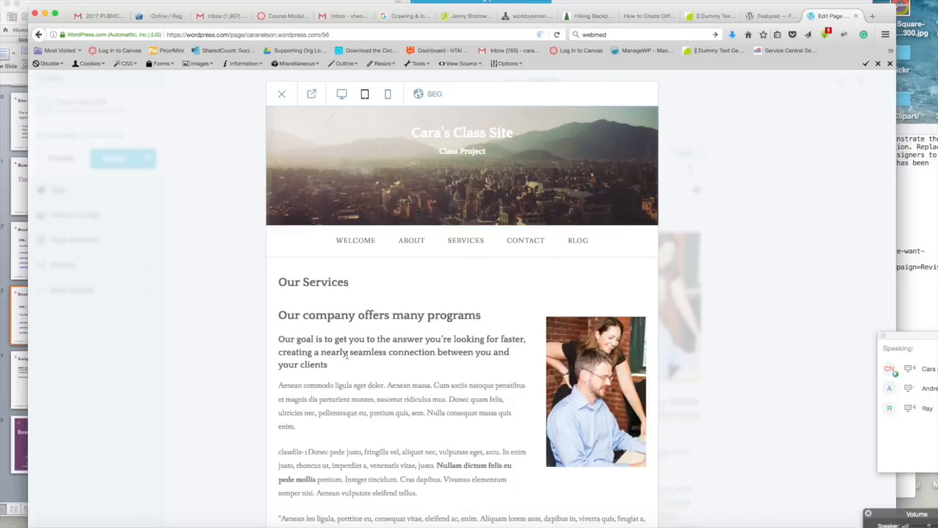
scroll(346, 354, down, 5)
scroll(348, 357, up, 5)
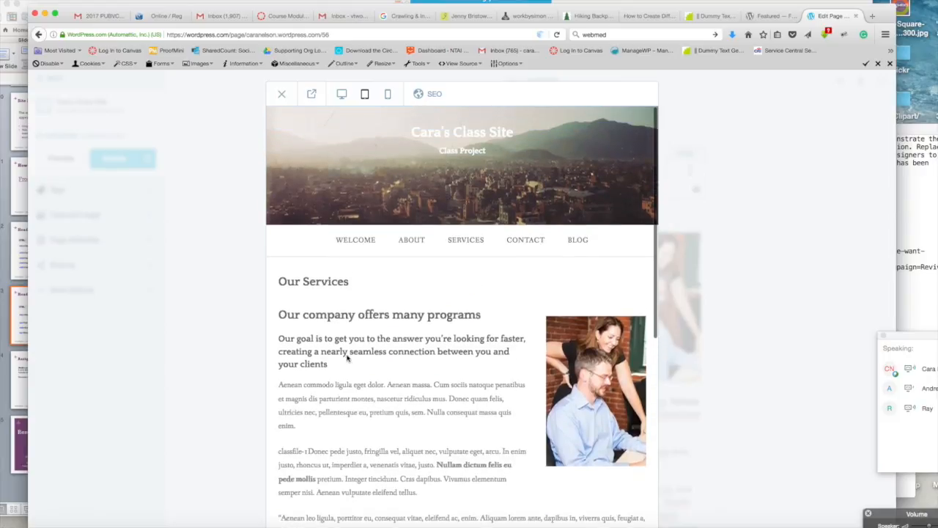
click(281, 95)
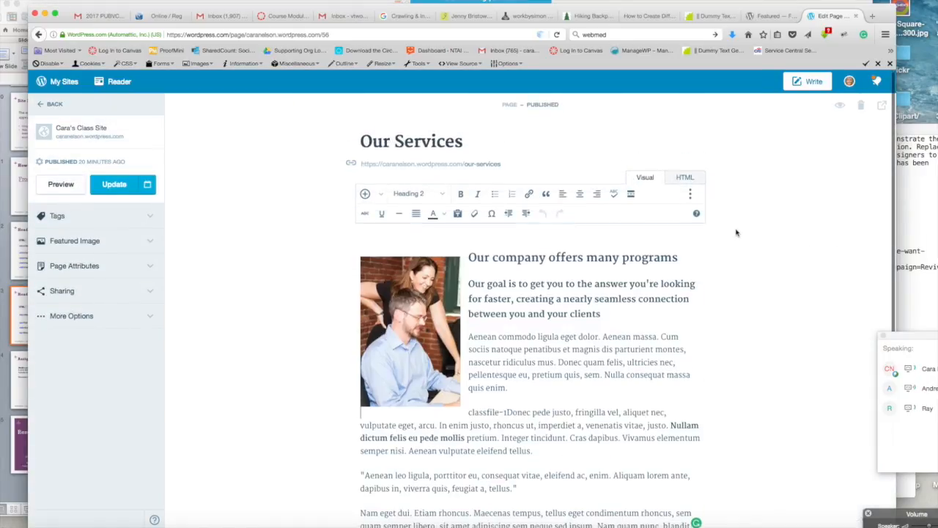
Step: Format the quoted "Aenean leo ligula" paragraph as a blockquote
scroll(736, 233, down, 3)
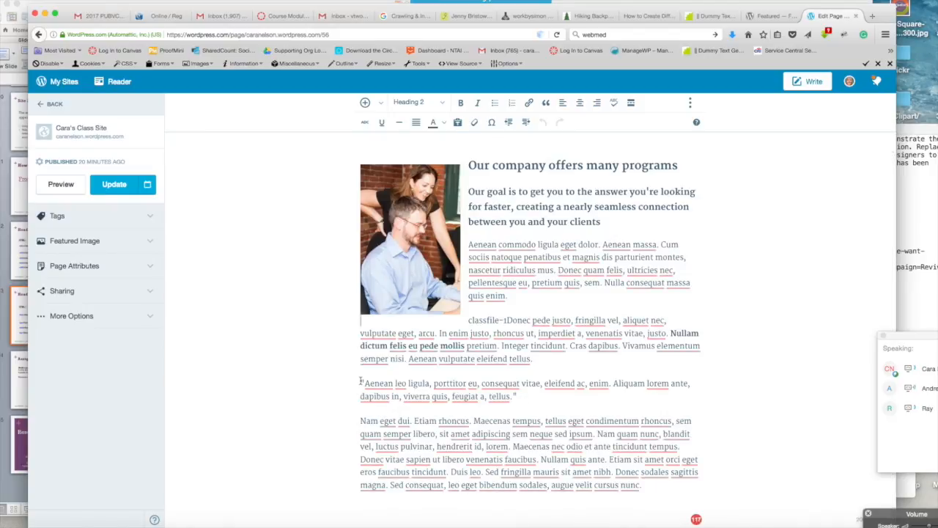
drag(361, 382, 467, 384)
drag(521, 396, 348, 383)
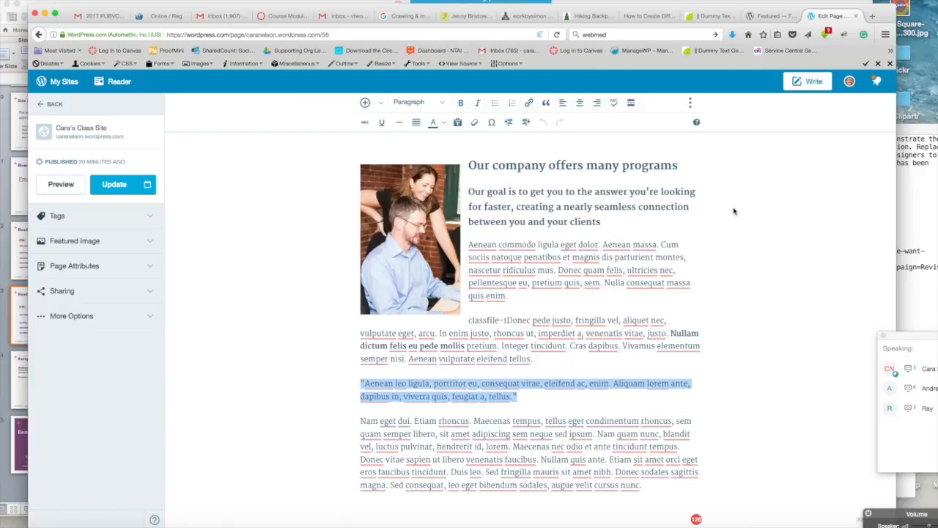
scroll(734, 211, up, 1)
scroll(733, 211, up, 2)
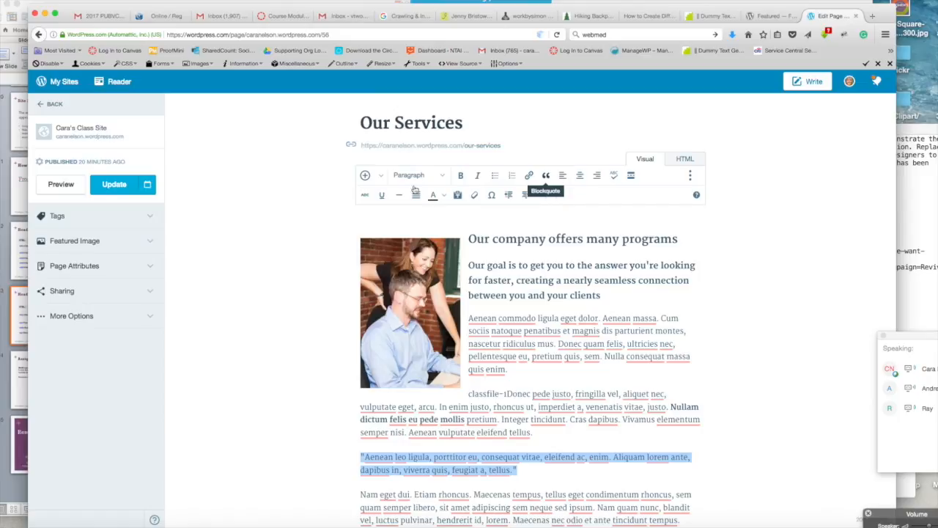
click(547, 176)
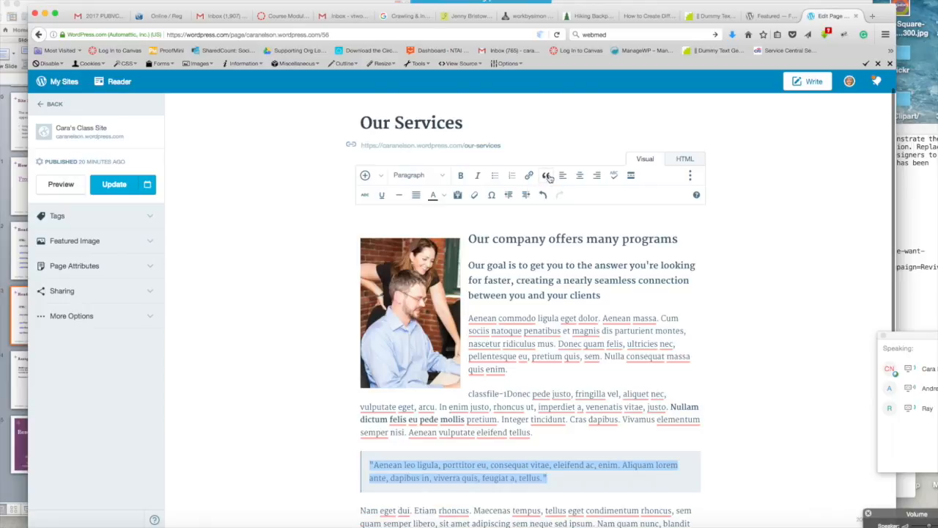
Step: Scroll through the edited page content to review the headings, photo and blockquote
click(738, 333)
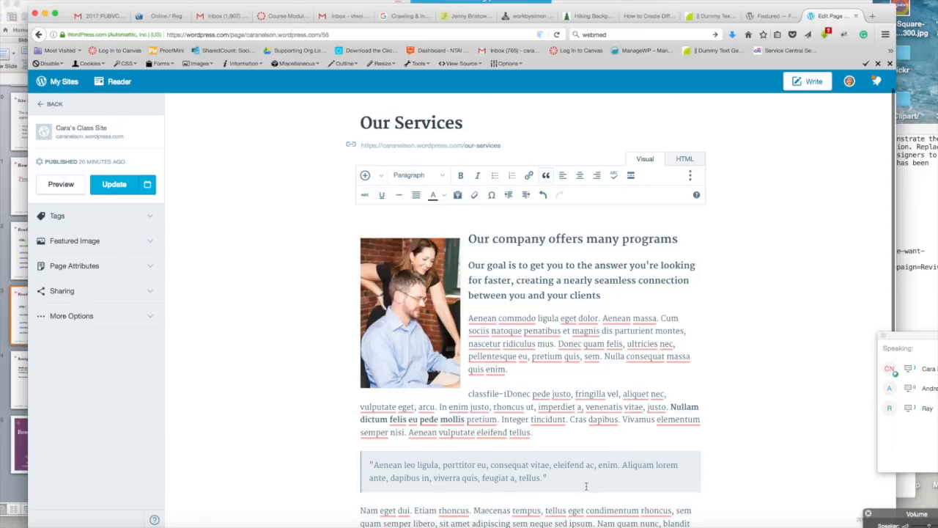
scroll(735, 301, down, 3)
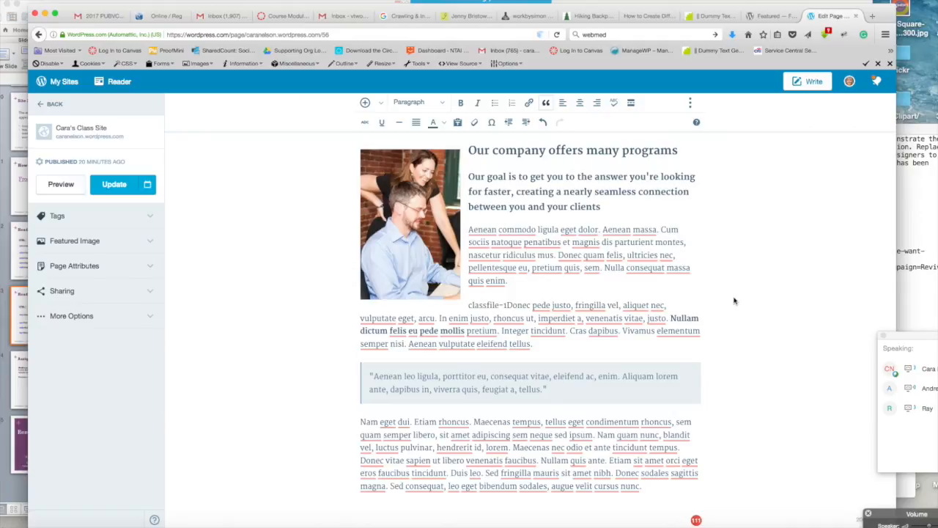
scroll(735, 300, up, 3)
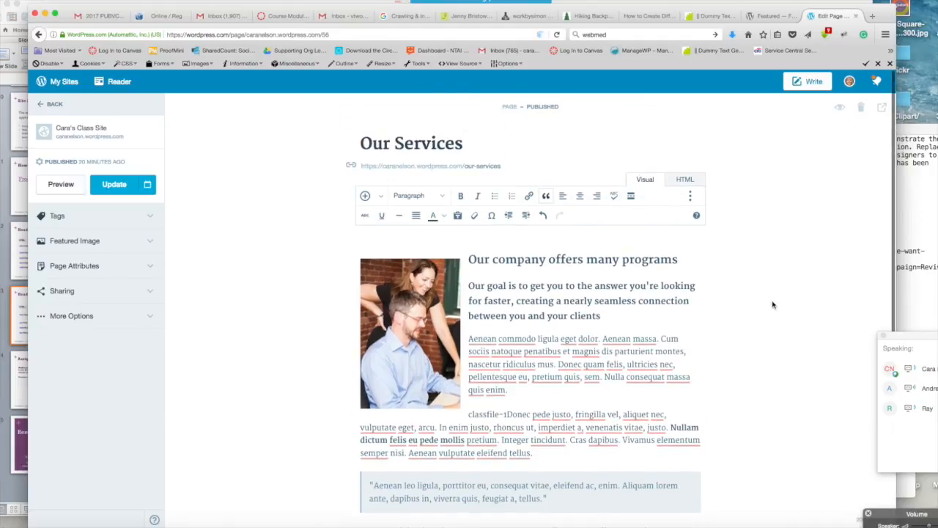
scroll(740, 318, down, 2)
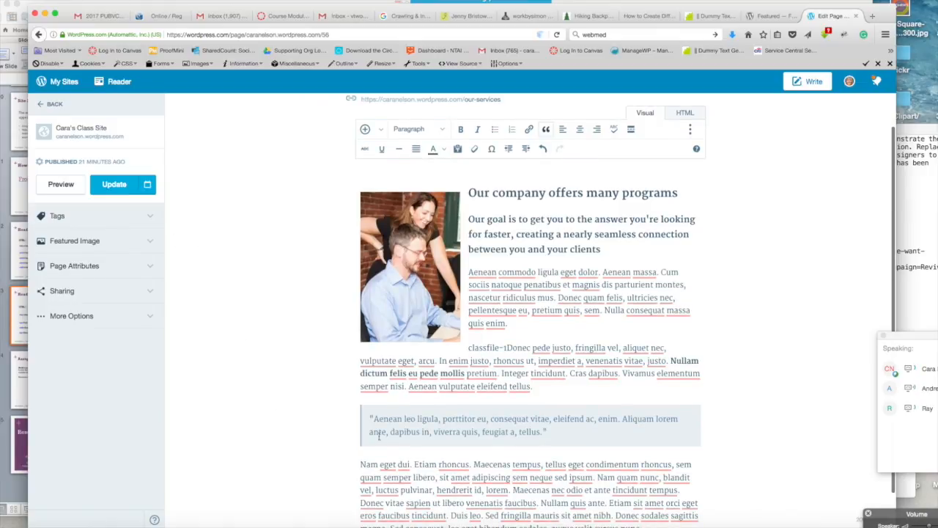
click(703, 302)
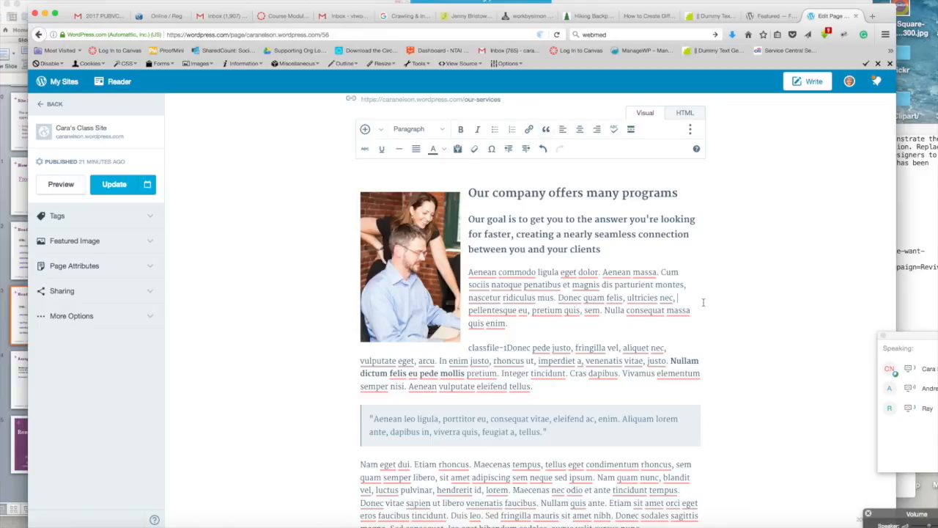
scroll(704, 302, down, 1)
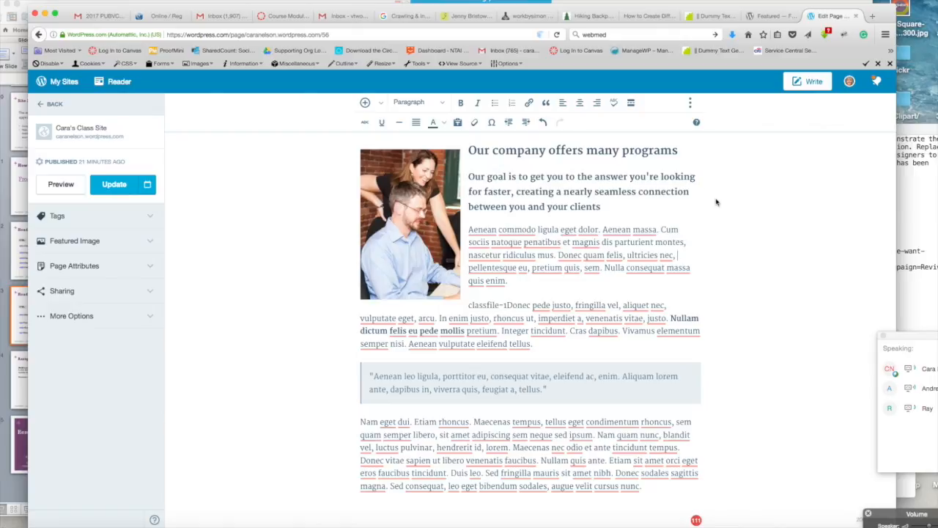
scroll(716, 203, up, 3)
scroll(716, 202, down, 3)
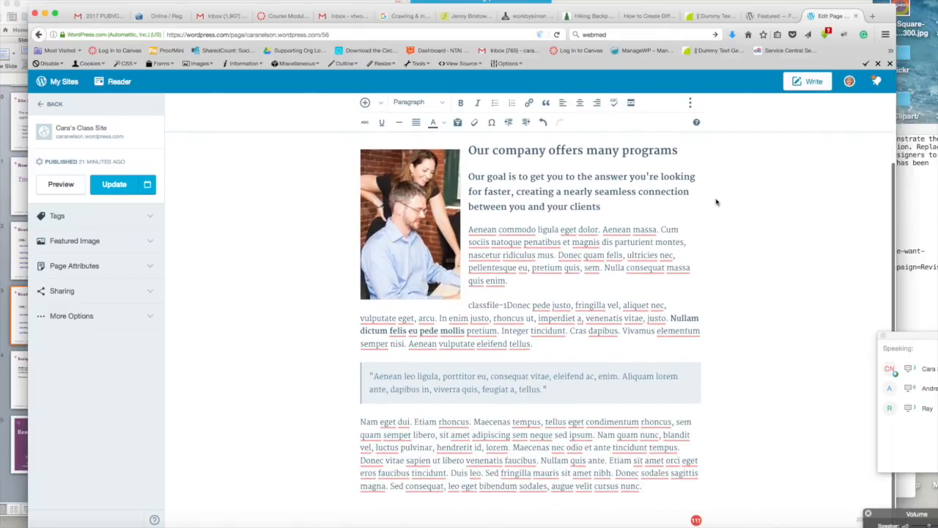
scroll(716, 202, up, 1)
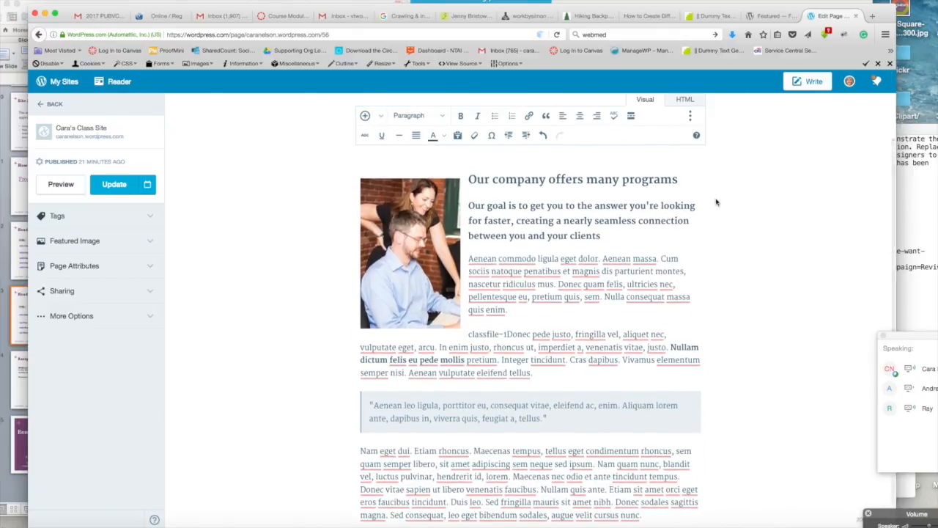
scroll(716, 202, up, 1)
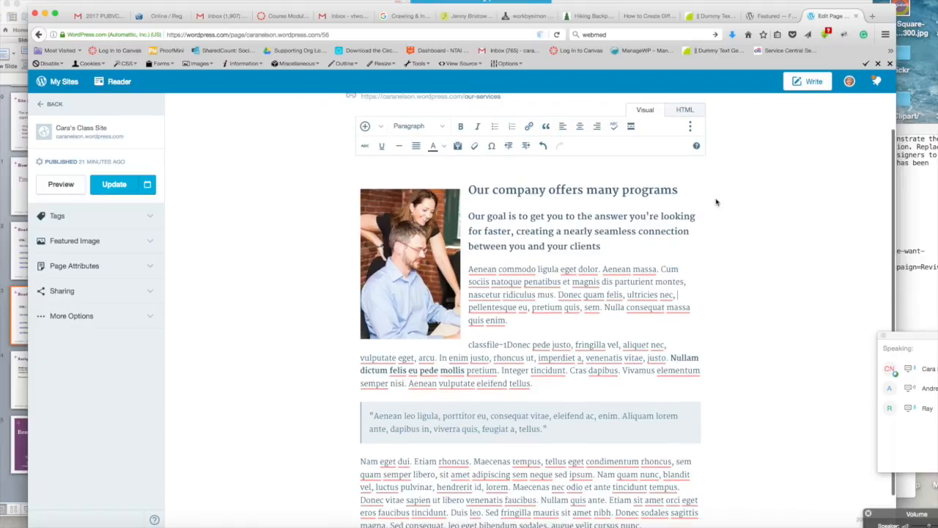
scroll(716, 202, up, 1)
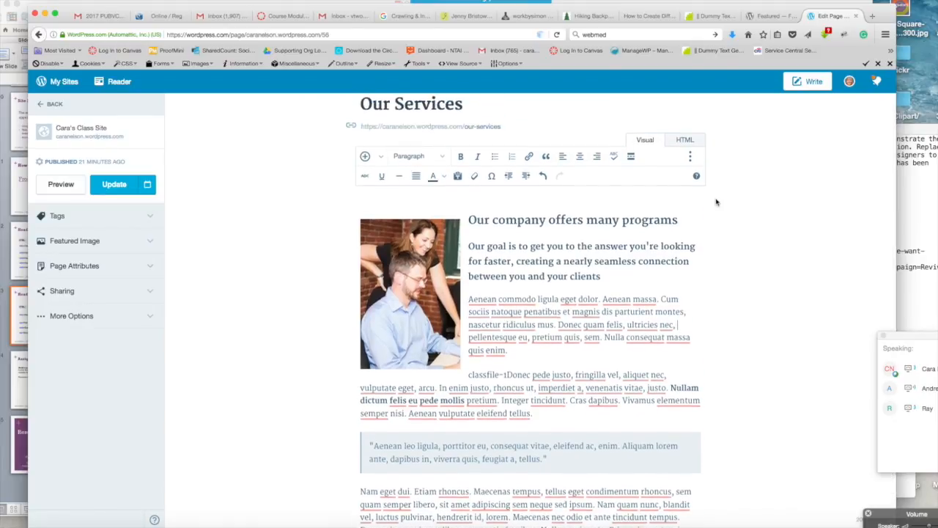
scroll(716, 202, down, 1)
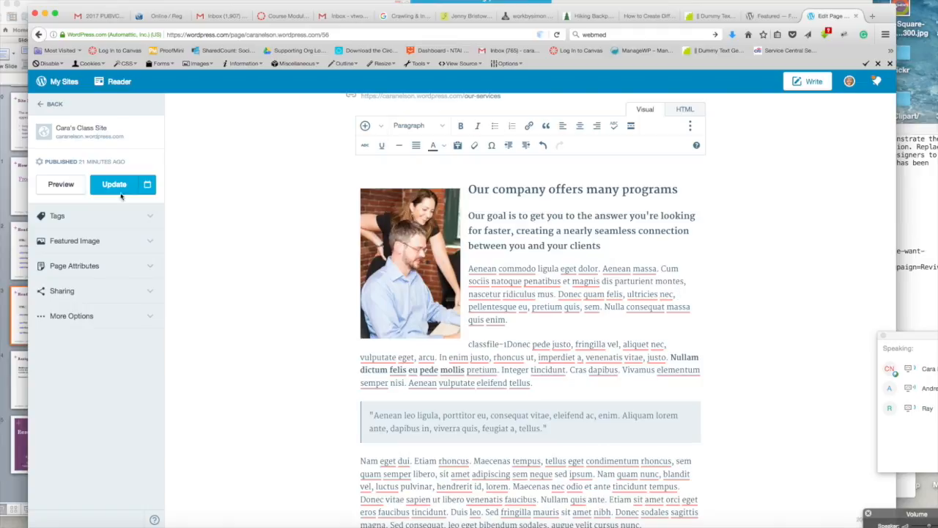
Step: Preview the page with the new blockquote, scroll through it, then close the preview
click(60, 186)
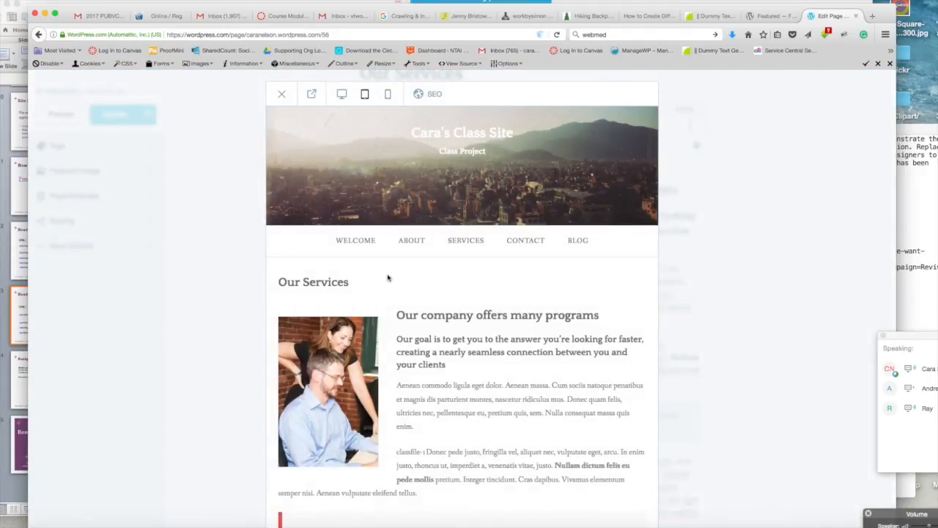
scroll(609, 311, down, 3)
scroll(610, 309, down, 4)
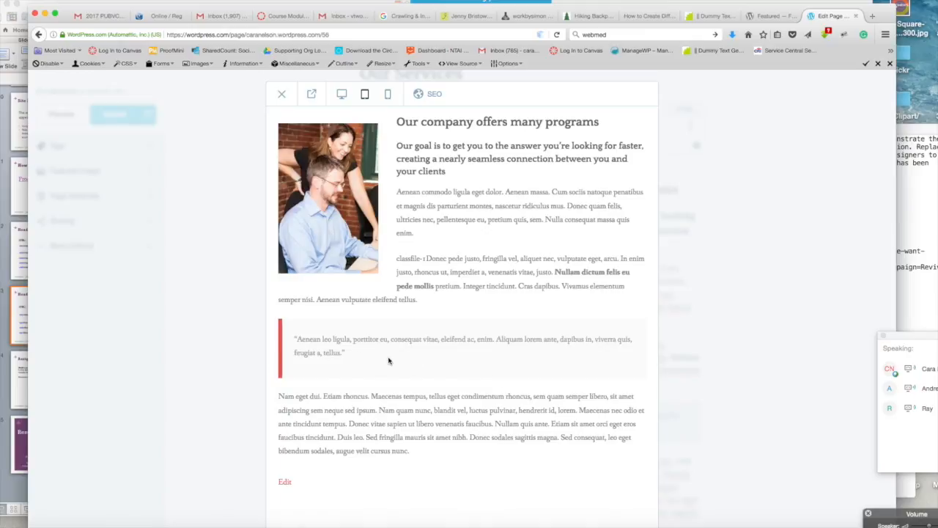
scroll(655, 215, up, 3)
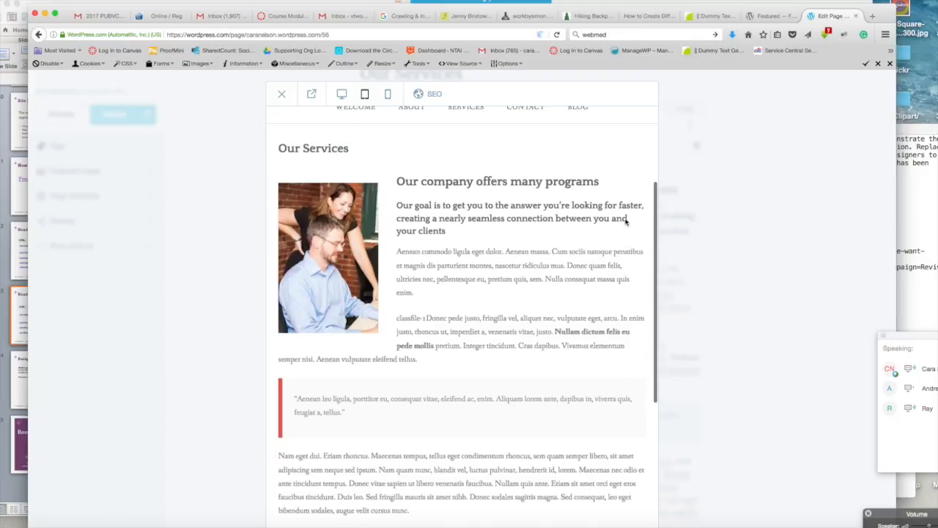
scroll(625, 220, down, 3)
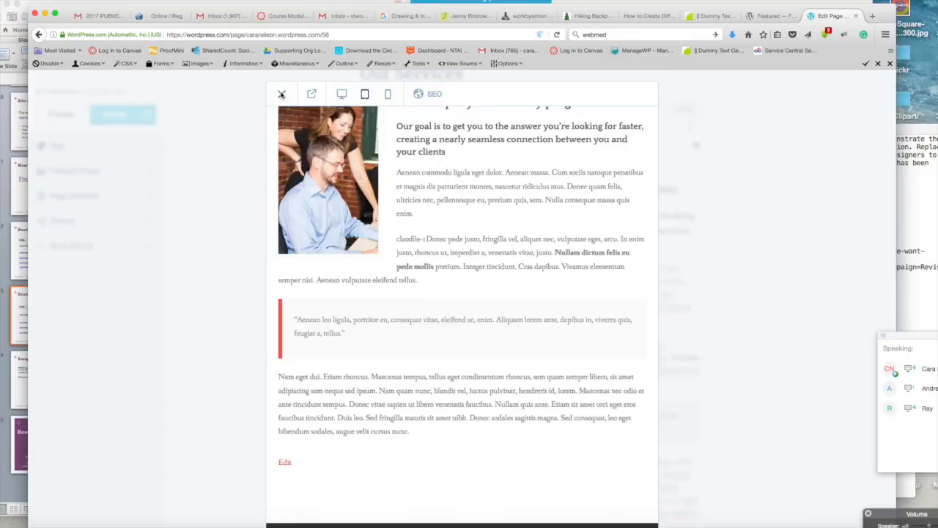
click(282, 94)
Step: Turn on the editor's paste-as-plain-text mode and acknowledge its notice
scroll(715, 181, down, 3)
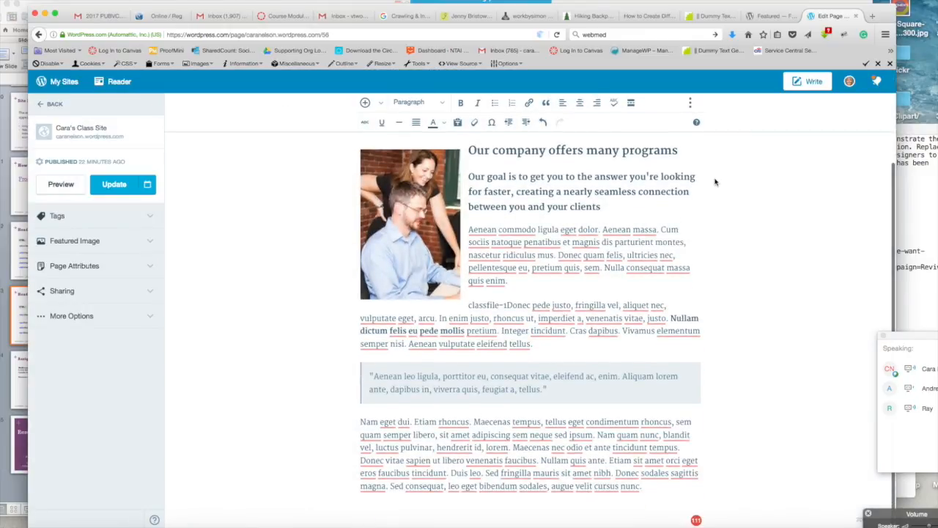
scroll(715, 181, up, 3)
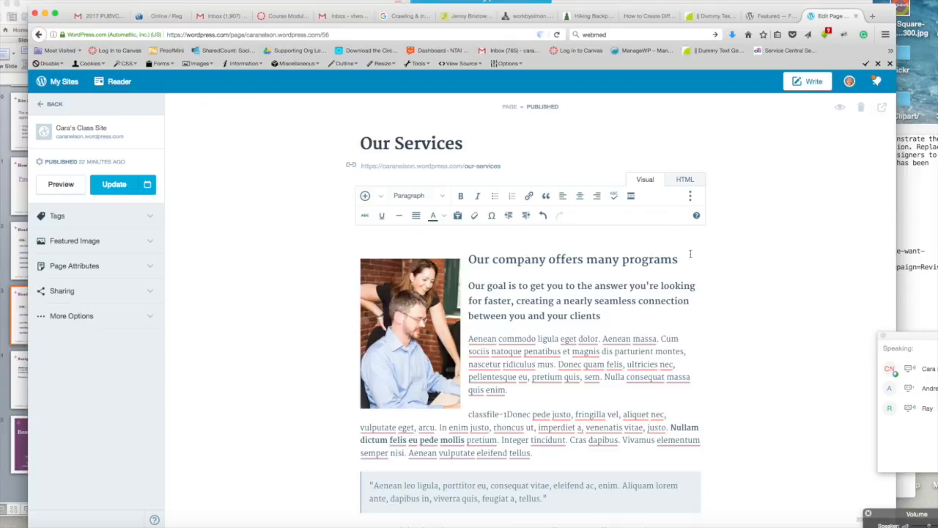
scroll(690, 253, down, 2)
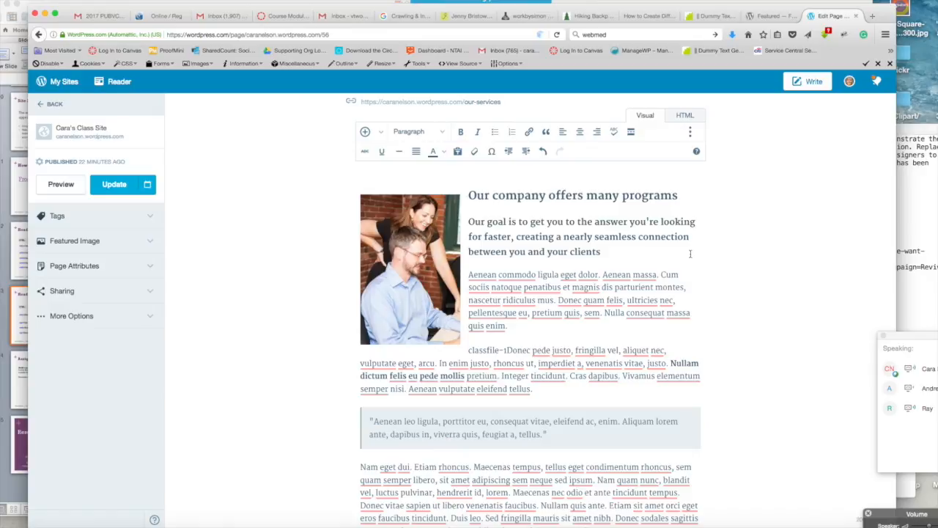
scroll(711, 179, up, 2)
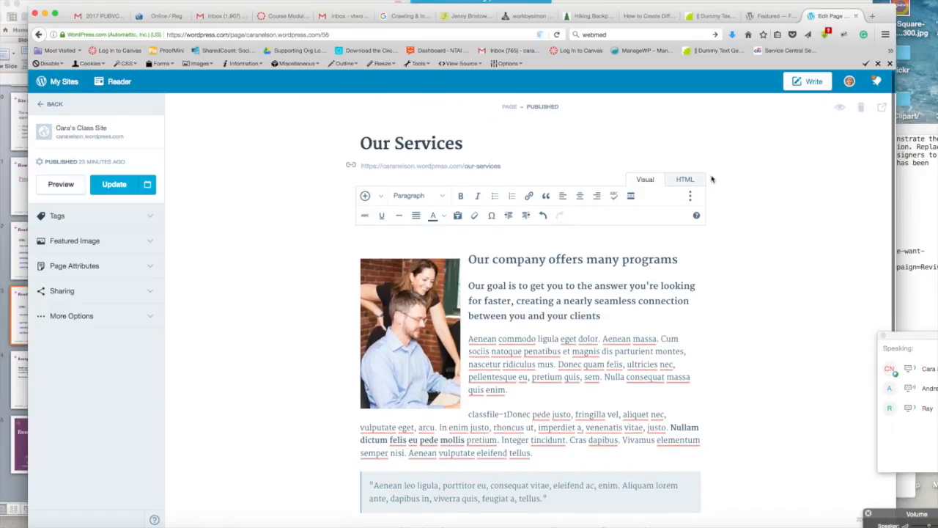
click(458, 219)
click(458, 216)
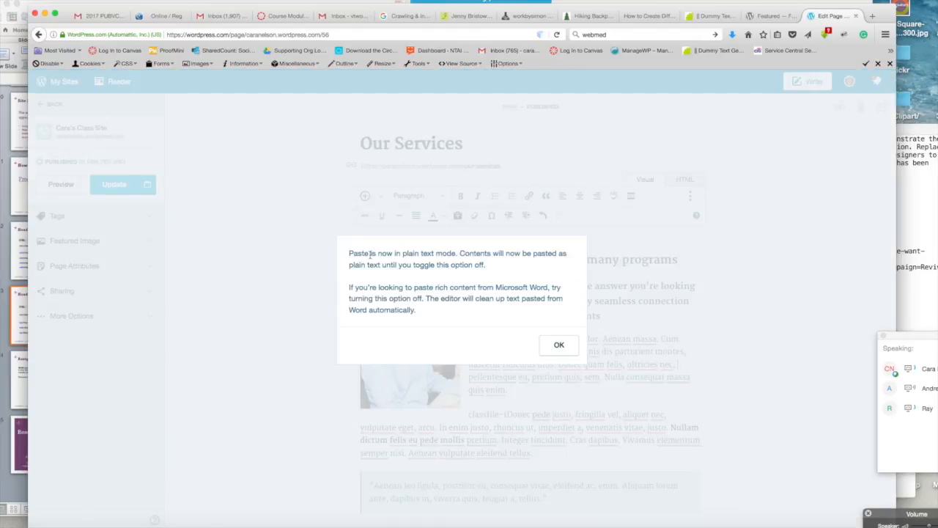
click(558, 345)
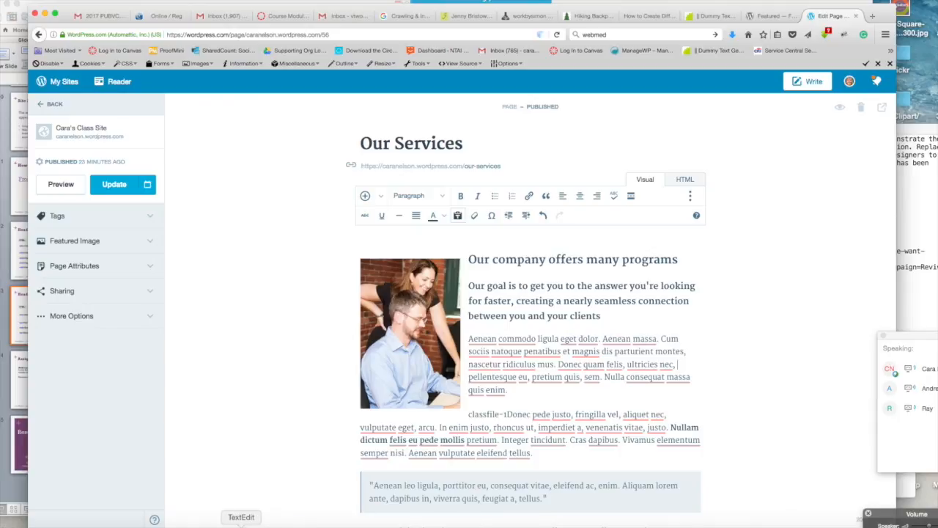
Step: Copy the 'Our company offers many programs' title, goal sentence and first paragraph from the TextEdit document and paste them at the top of the page content
click(241, 523)
click(559, 252)
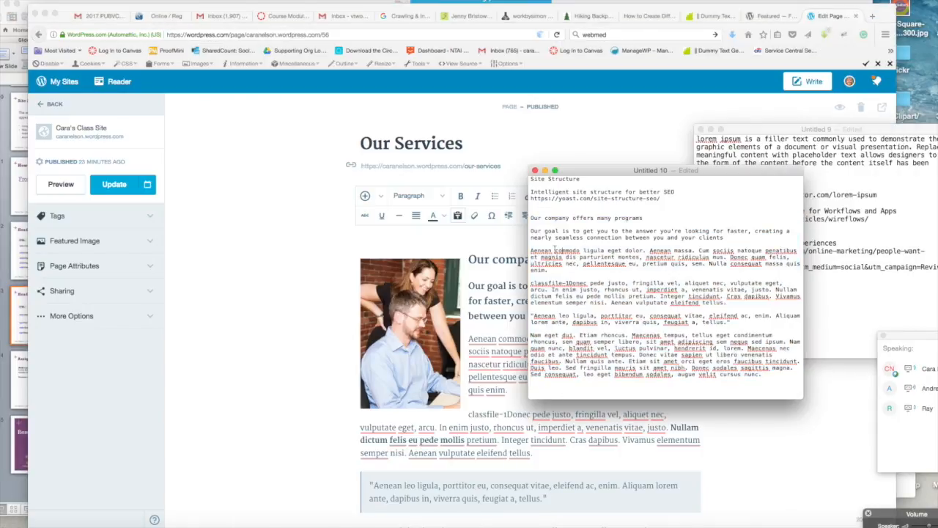
drag(530, 215, 775, 269)
key(super+c)
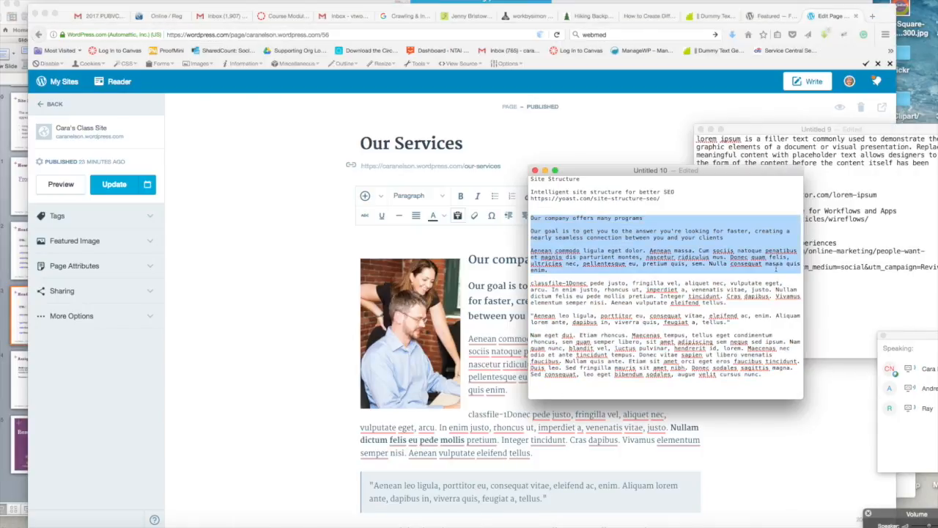
click(399, 236)
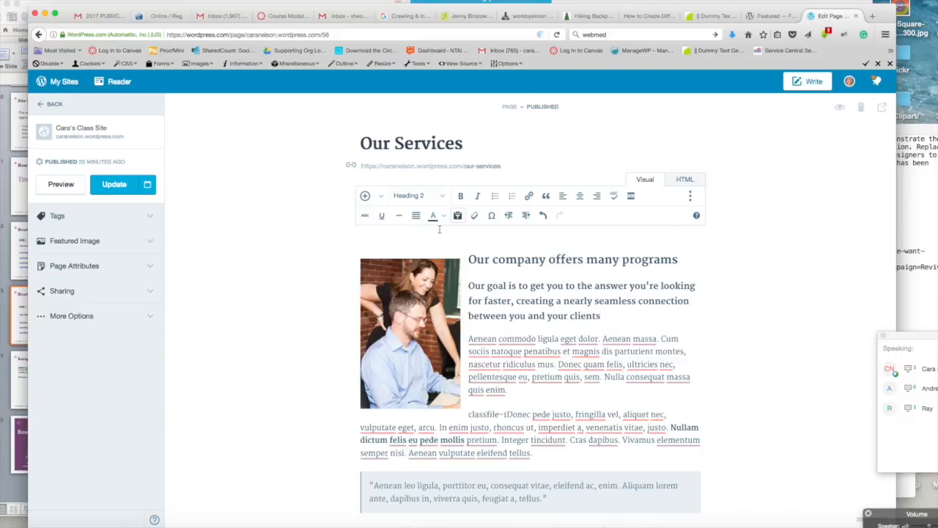
key(super+v)
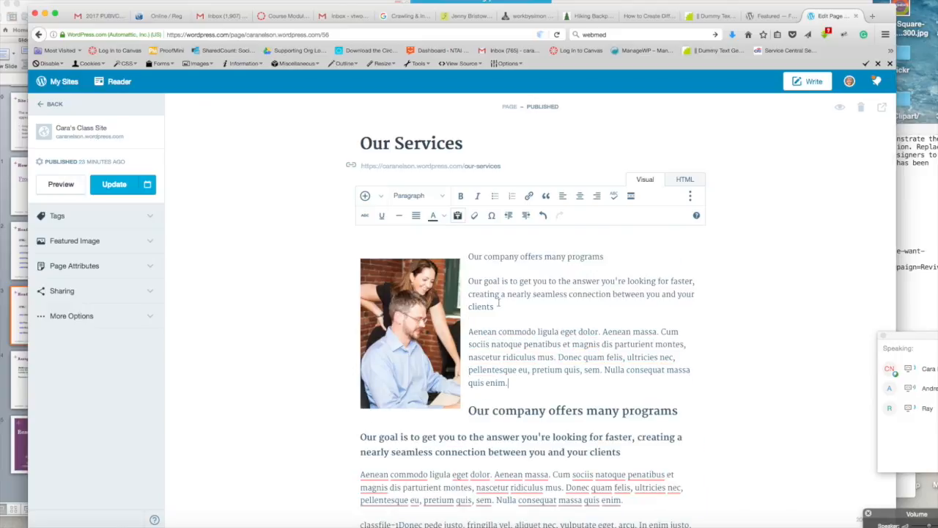
Step: Format the pasted 'Our goal is…' sentence as Heading 3 and the pasted 'Our company offers many programs' line as Heading 2
triple_click(470, 279)
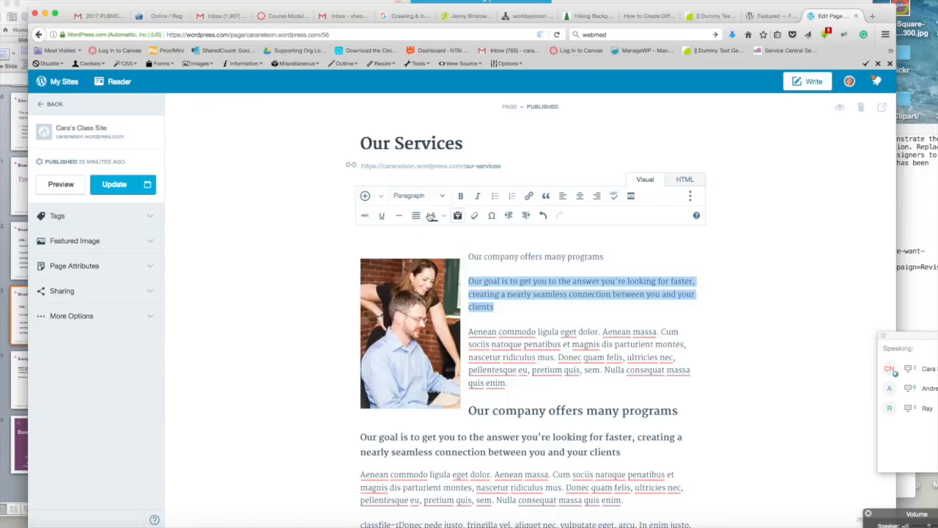
click(424, 196)
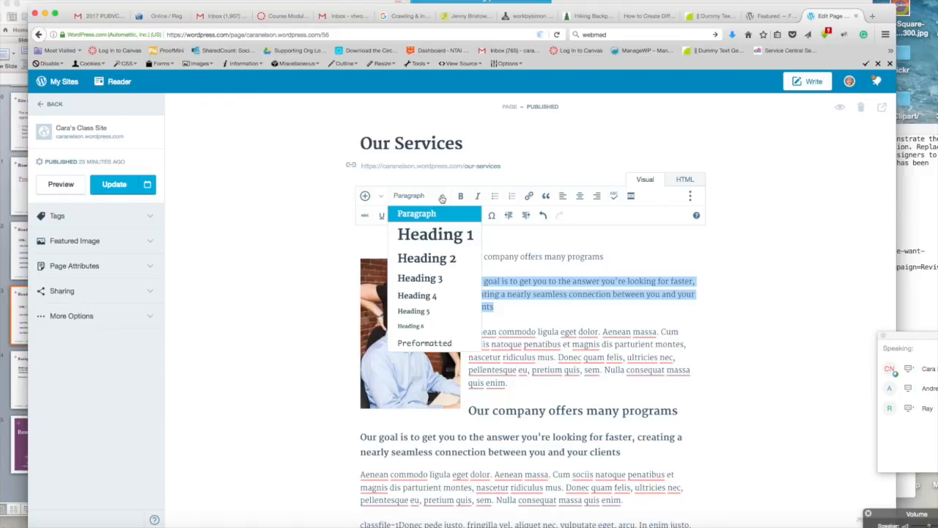
click(427, 282)
drag(605, 257, 468, 258)
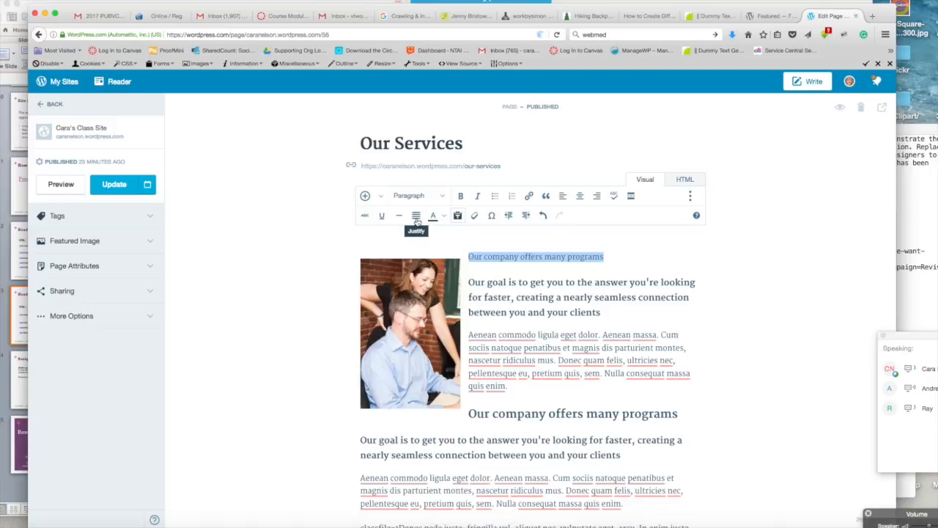
click(443, 196)
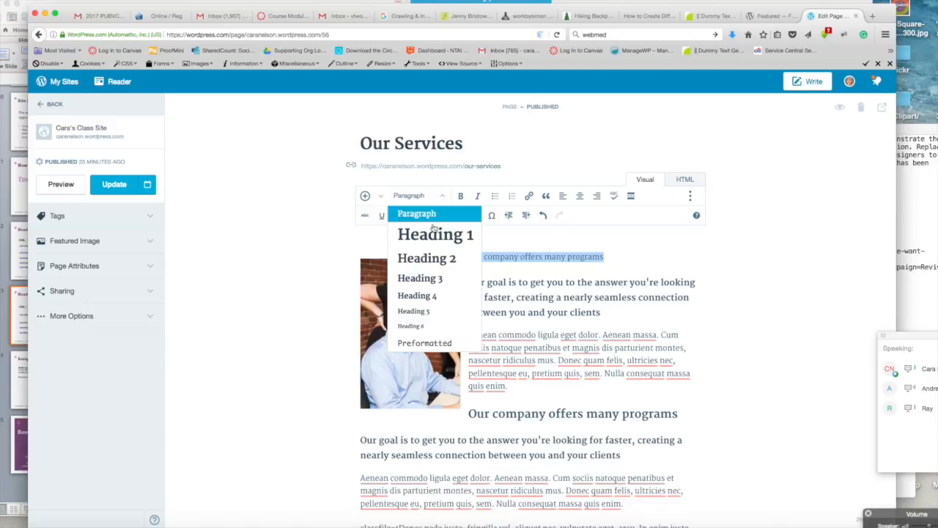
click(428, 258)
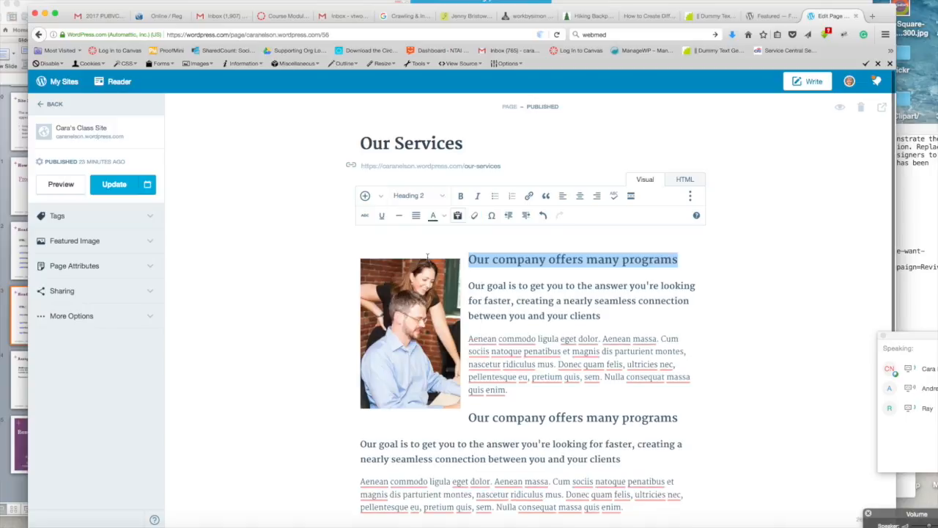
click(538, 237)
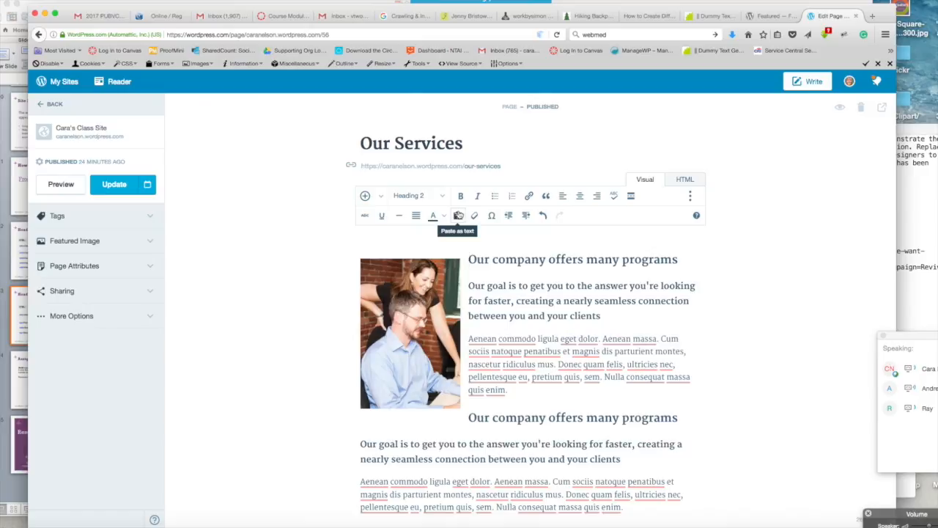
Step: Toggle plain-text paste off, select the closing 'Nam eget dui' paragraph in the TextEdit document, and place the cursor after the pasted paragraph
click(458, 215)
click(246, 522)
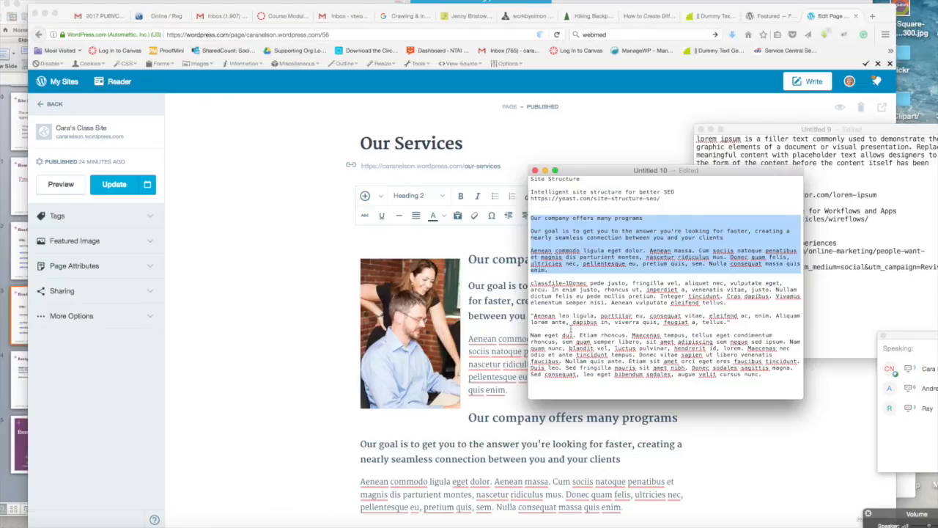
drag(530, 335, 722, 379)
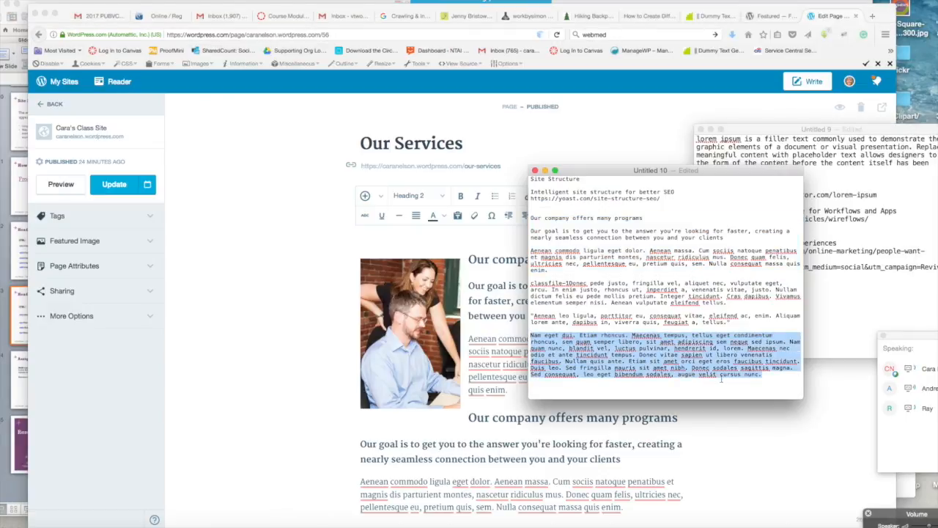
click(322, 198)
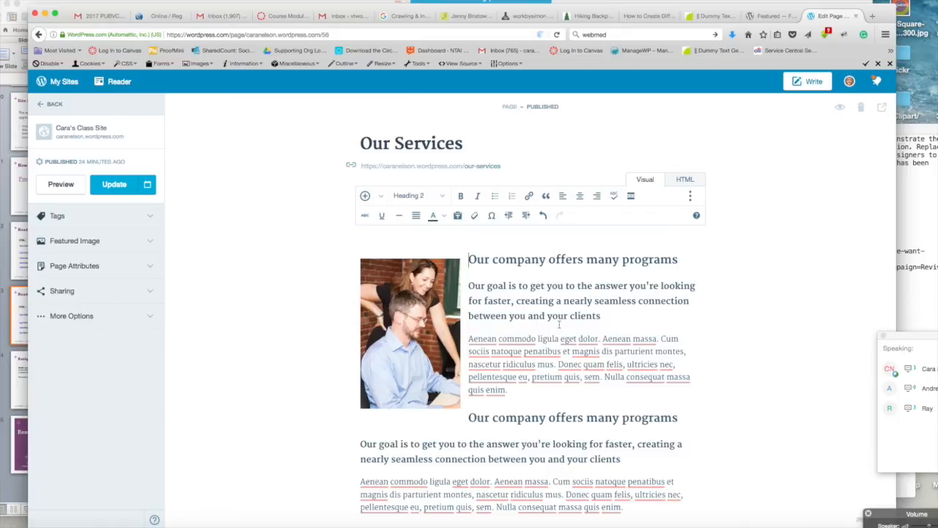
click(510, 390)
Step: Preview the updated page
click(57, 189)
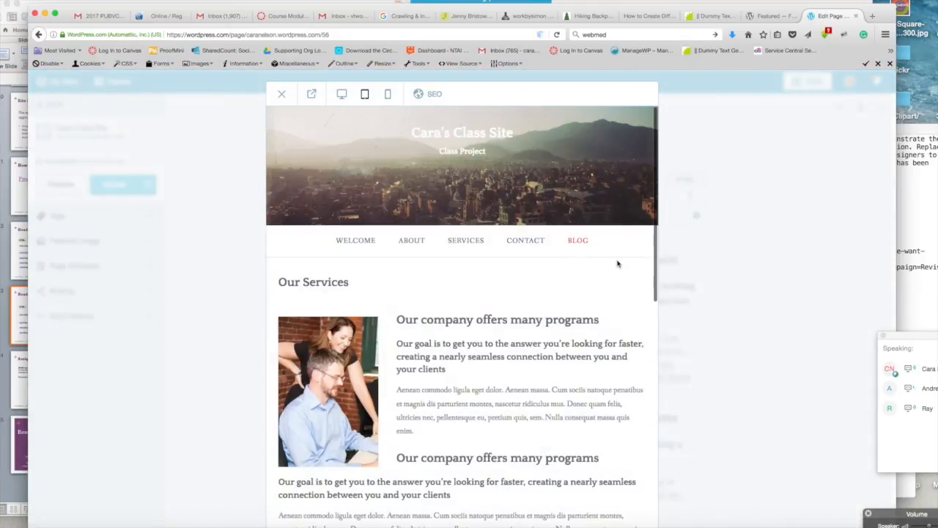
Step: Scroll through the page preview to review the formatted content, then close the preview
scroll(619, 266, down, 4)
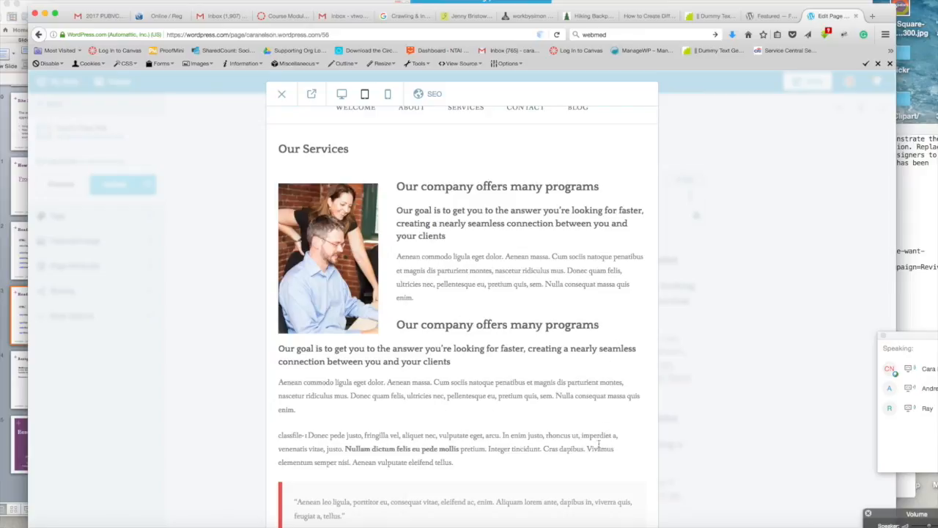
scroll(497, 411, down, 1)
scroll(497, 410, down, 1)
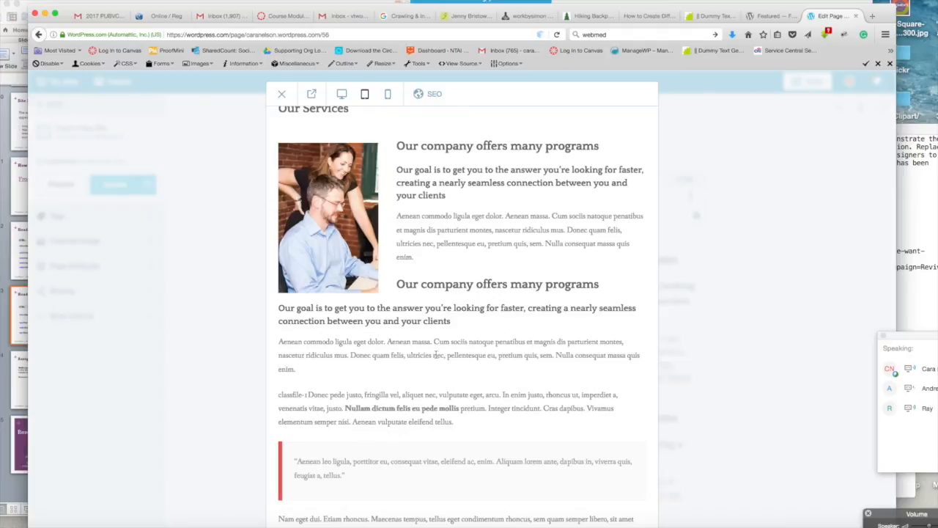
scroll(451, 421, down, 2)
scroll(451, 421, down, 1)
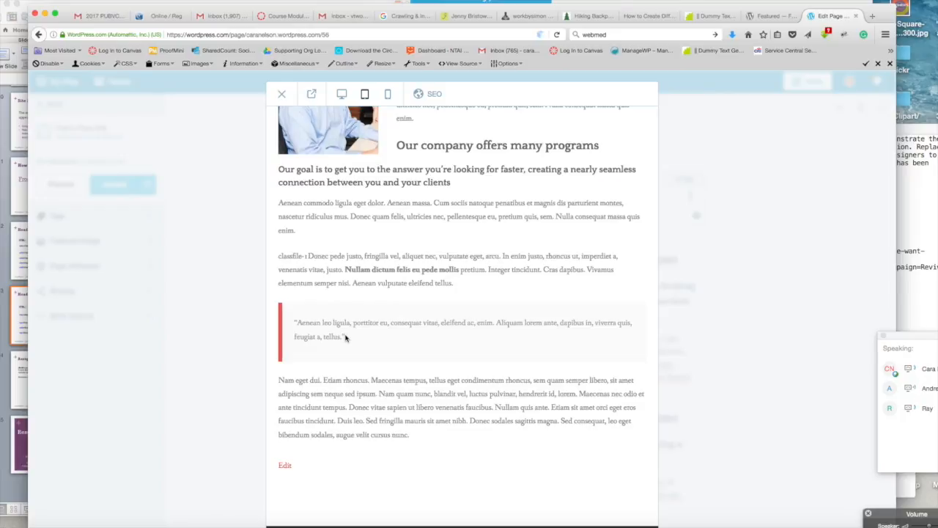
scroll(345, 337, up, 2)
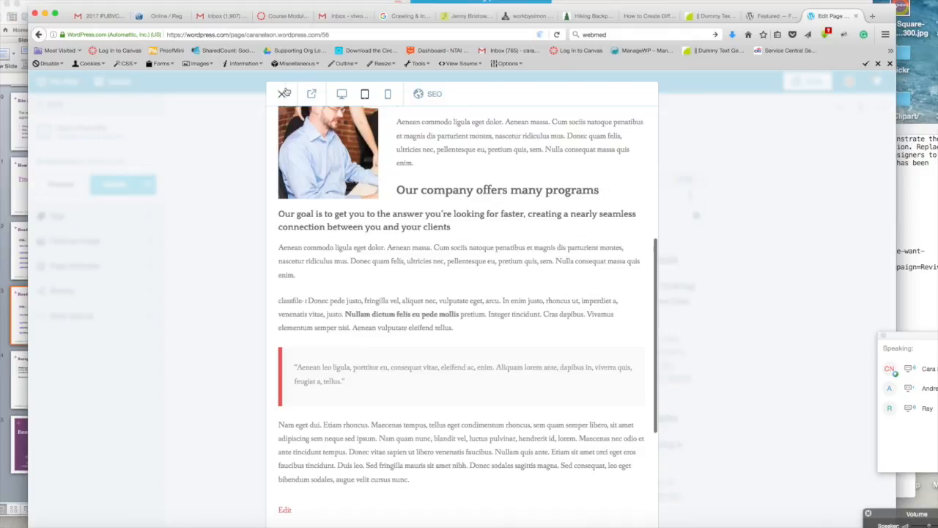
click(282, 95)
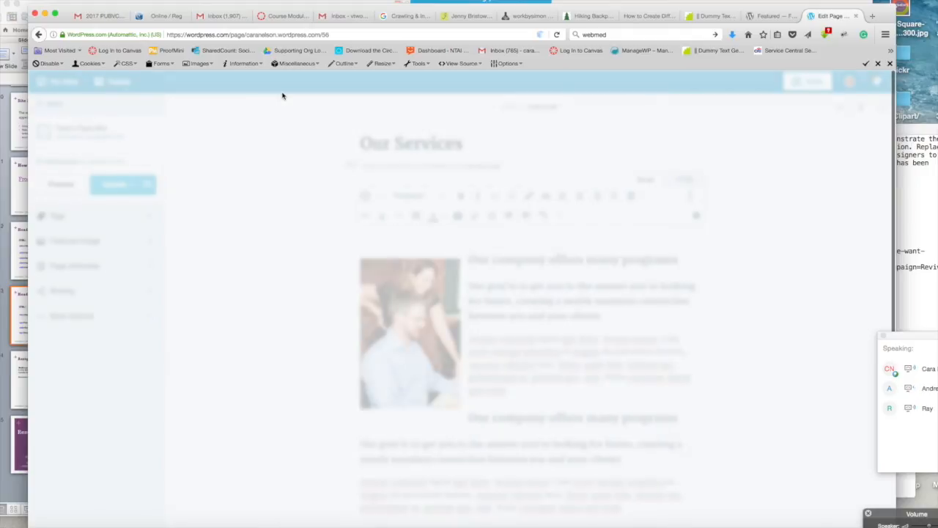
Step: In the HTML view, copy the opening heading tag and paste it after the first paragraph's 'enim.', adding a slash to close it
click(702, 327)
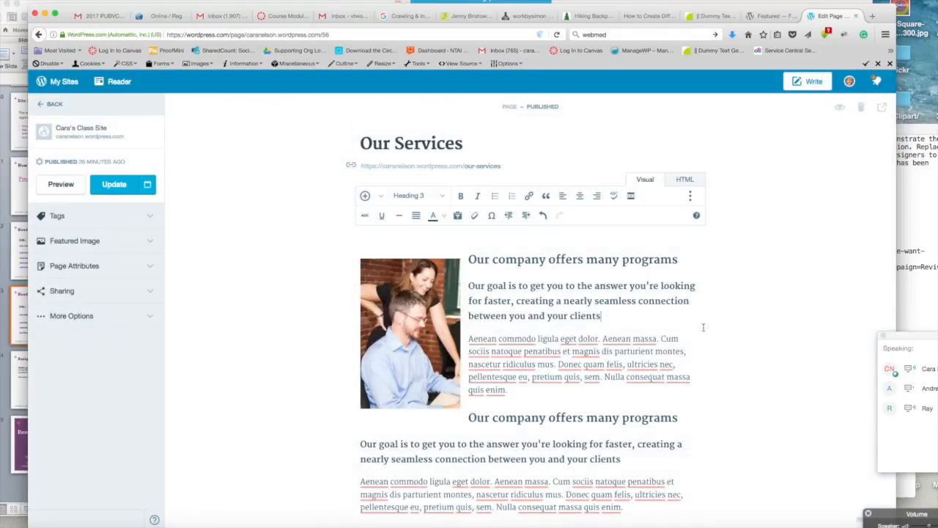
scroll(704, 326, down, 1)
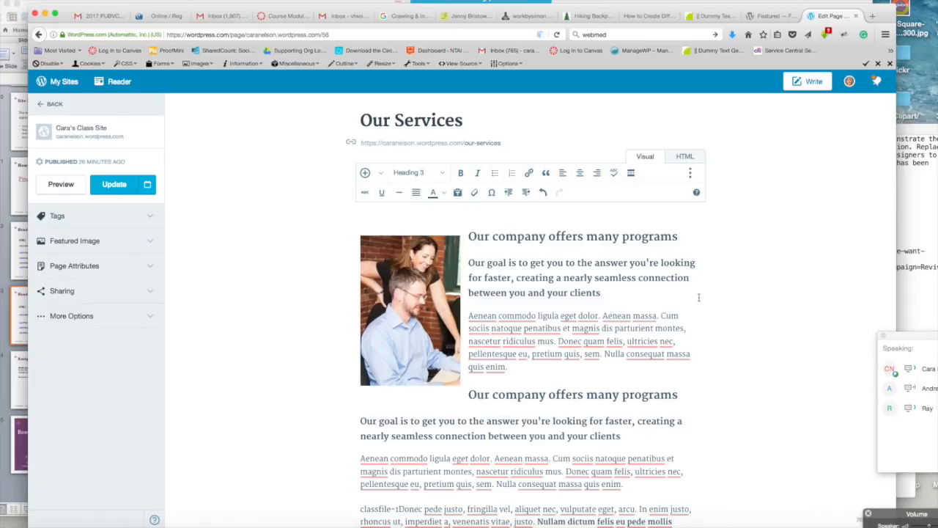
click(685, 157)
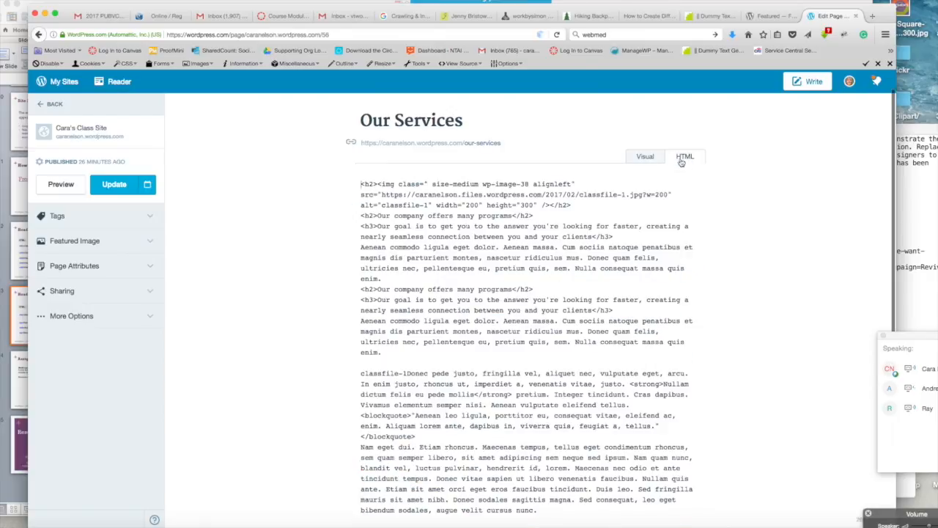
scroll(536, 247, down, 5)
scroll(535, 247, up, 5)
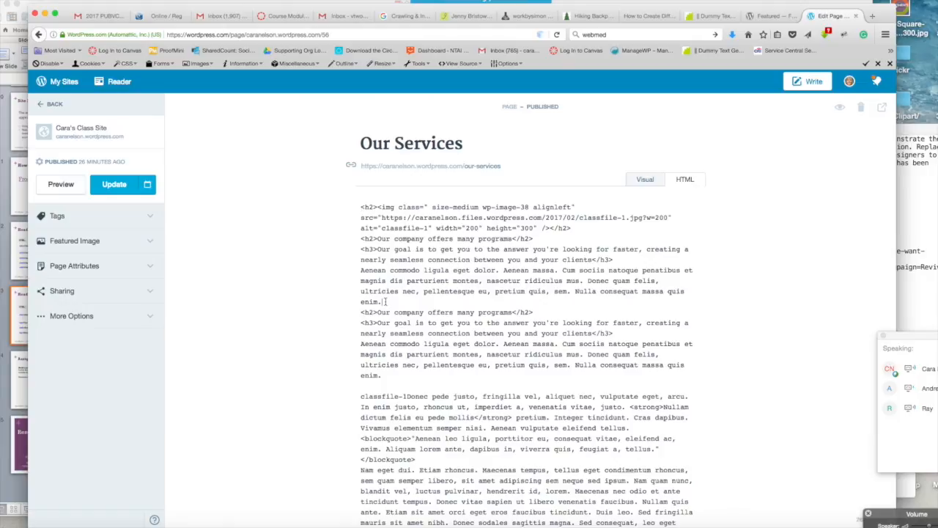
drag(378, 249, 359, 250)
key(super+c)
click(392, 300)
key(super+v)
click(385, 301)
text(/)
Step: Switch between Visual and HTML views to check the markup, then update the published page
click(646, 180)
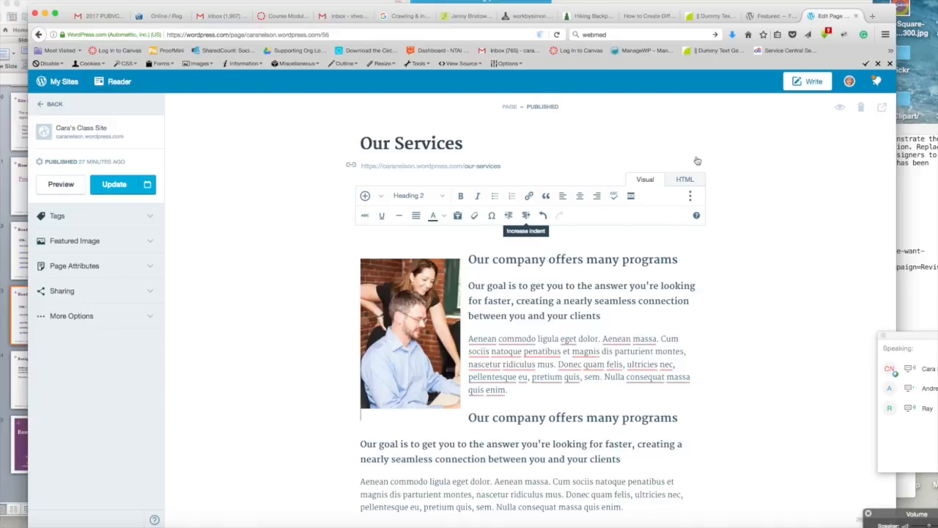
click(684, 181)
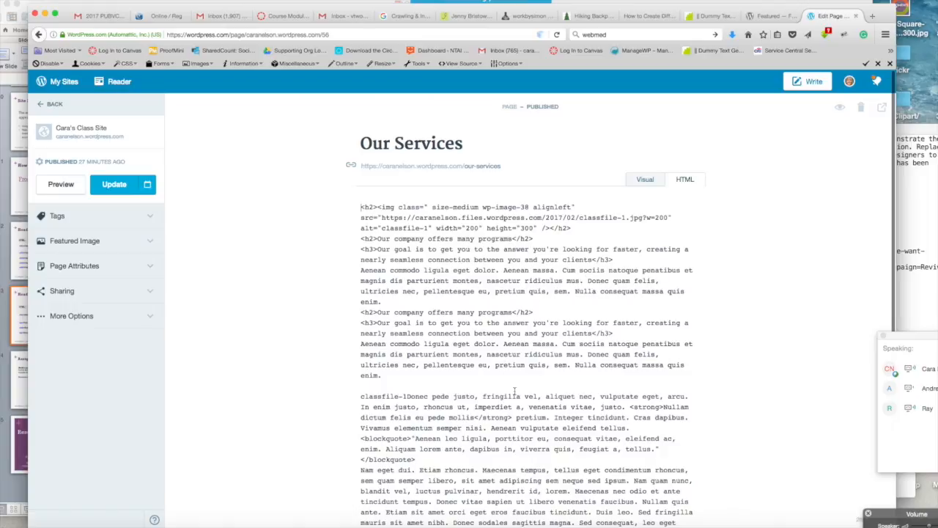
scroll(506, 374, down, 4)
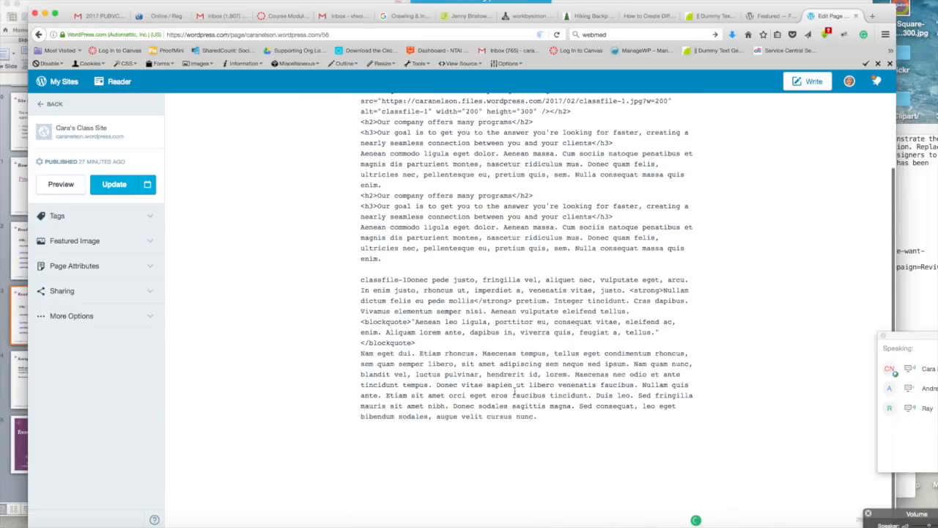
scroll(513, 390, up, 4)
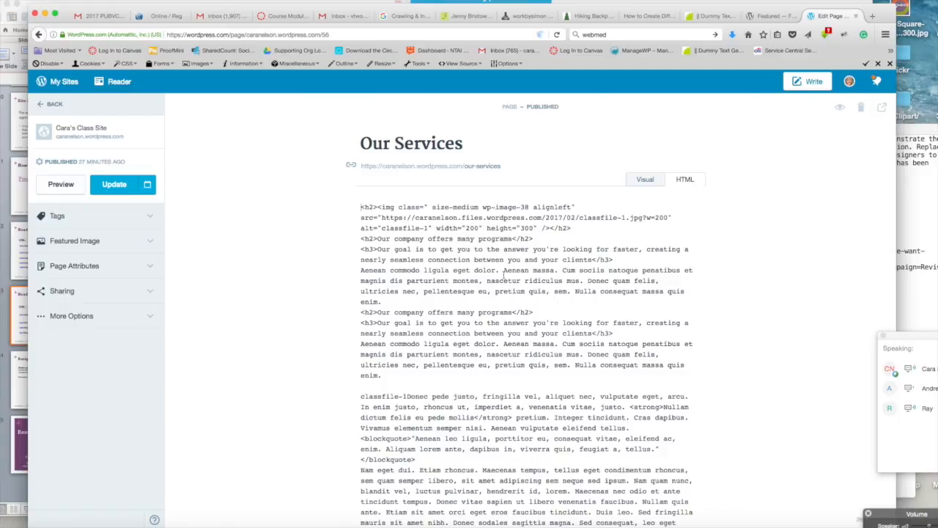
click(644, 179)
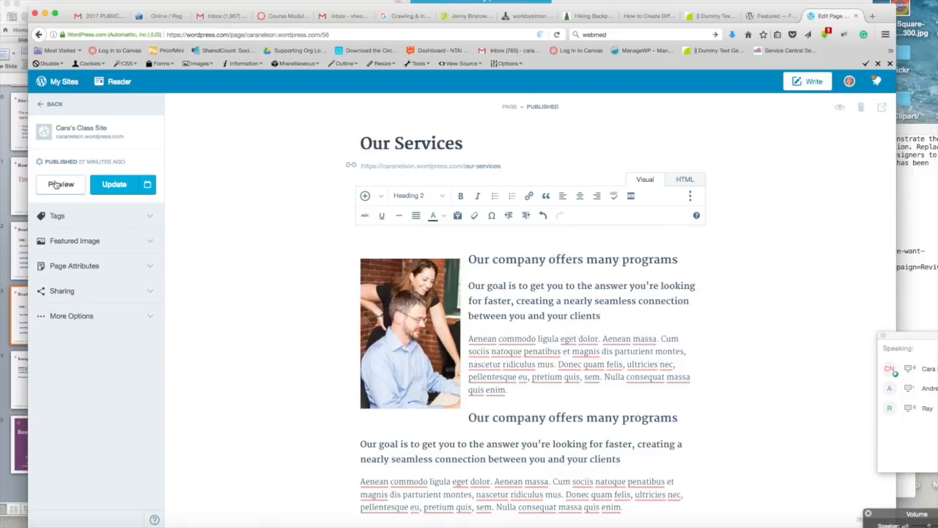
click(116, 186)
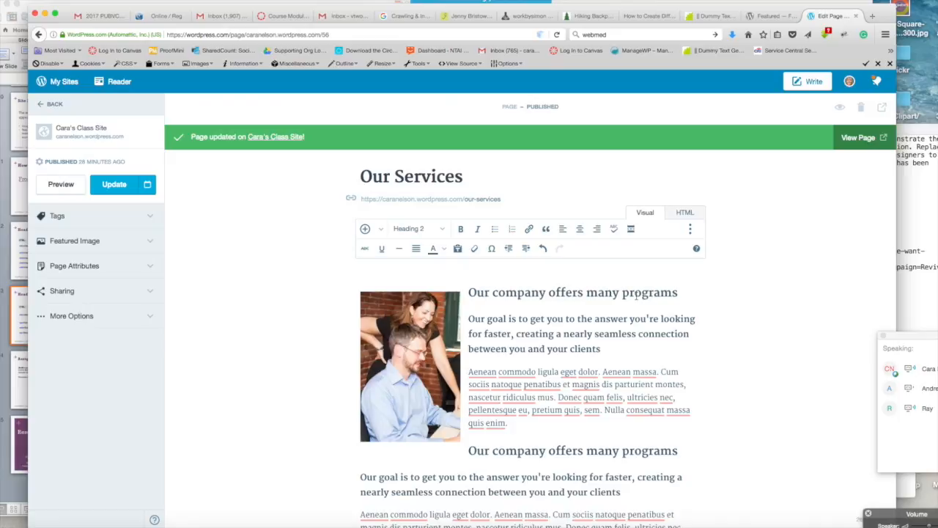
Step: Switch to the Blind Text Generator tab and set the Lorem ipsum dummy text to 5 paragraphs
scroll(635, 309, down, 2)
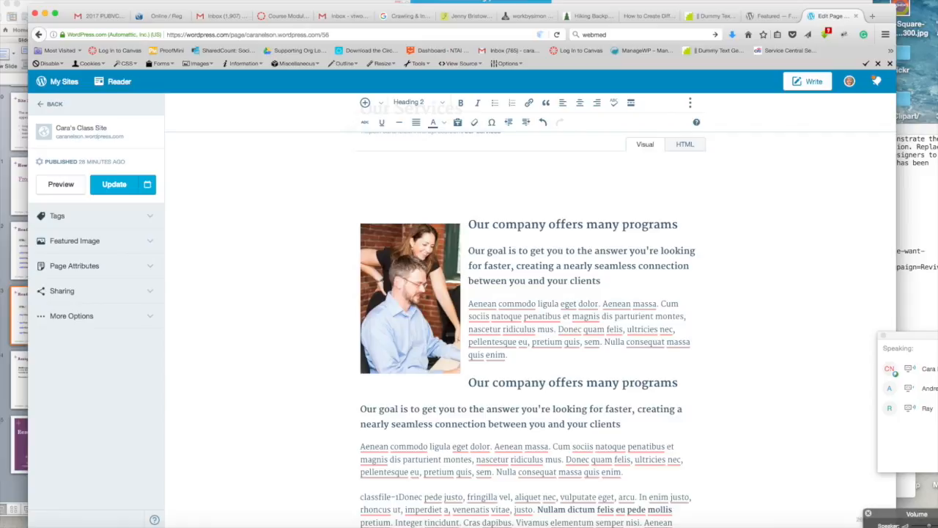
click(707, 18)
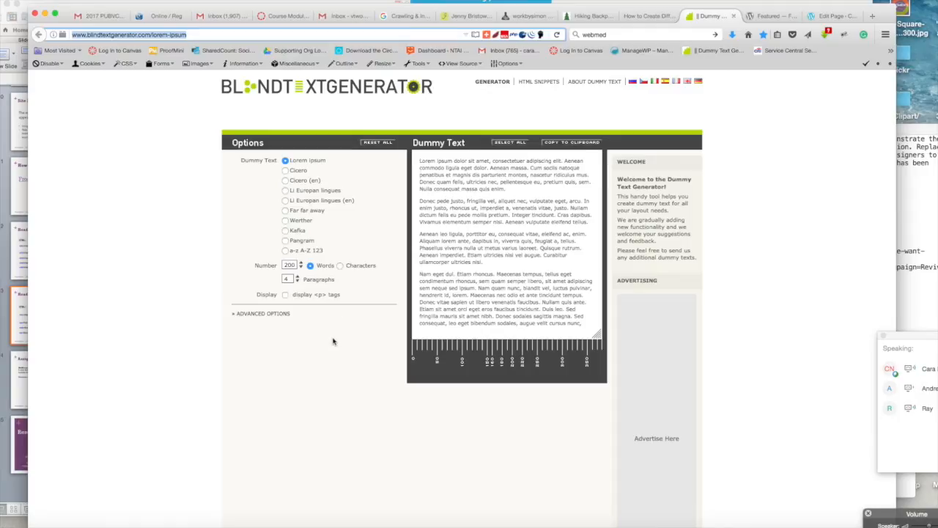
click(288, 211)
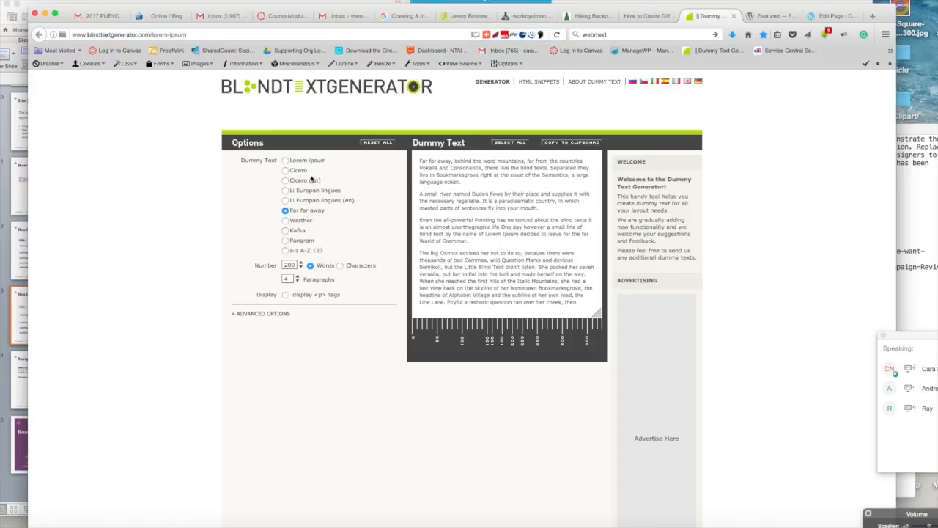
click(285, 161)
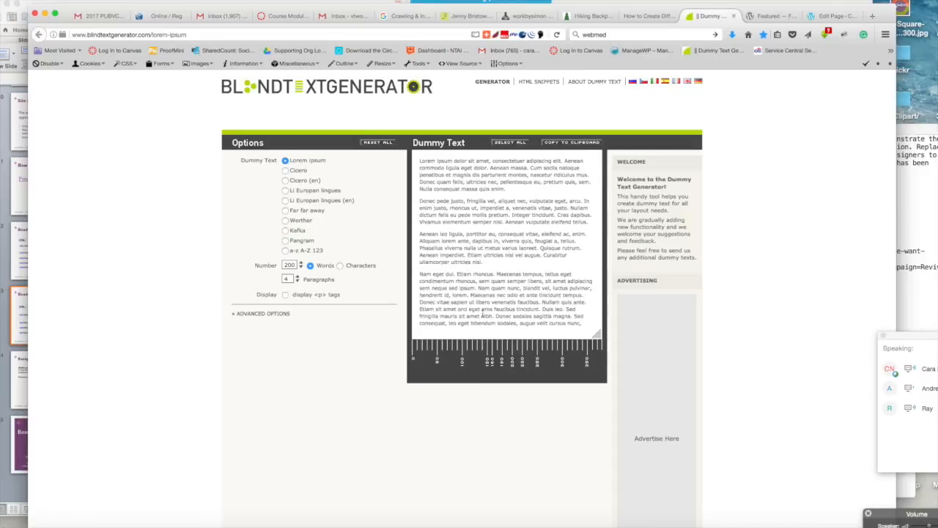
click(297, 282)
click(297, 282)
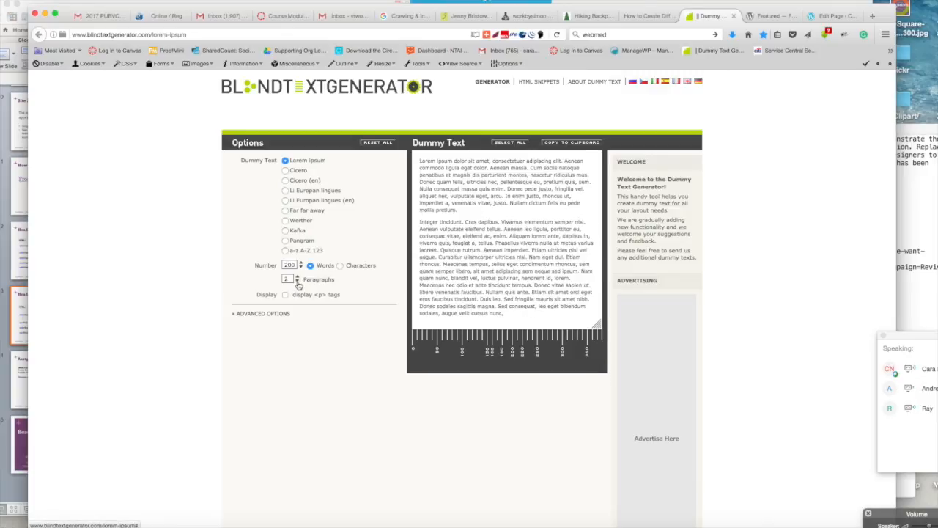
click(298, 278)
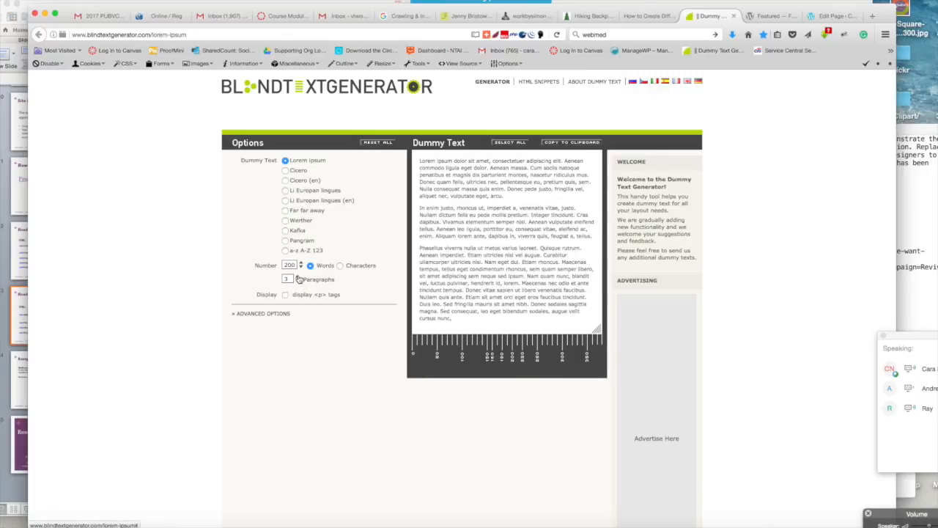
click(298, 278)
click(298, 277)
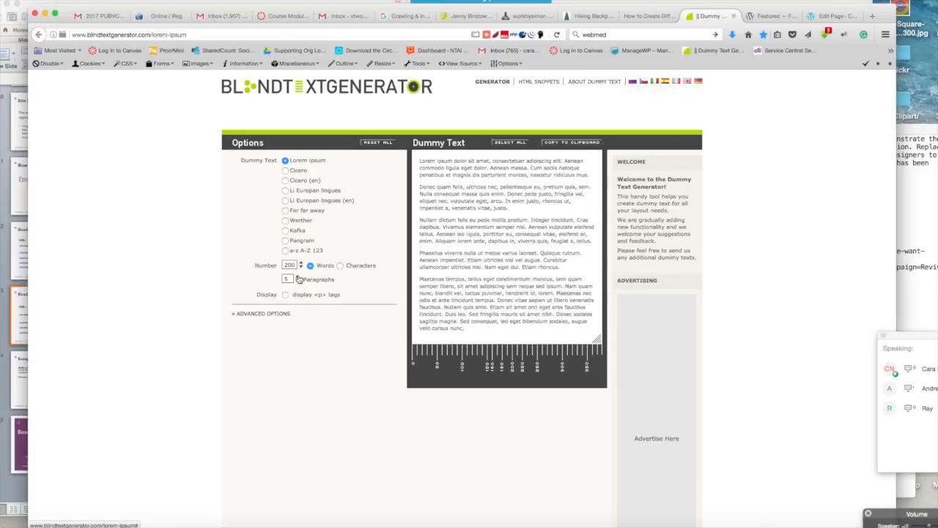
click(301, 263)
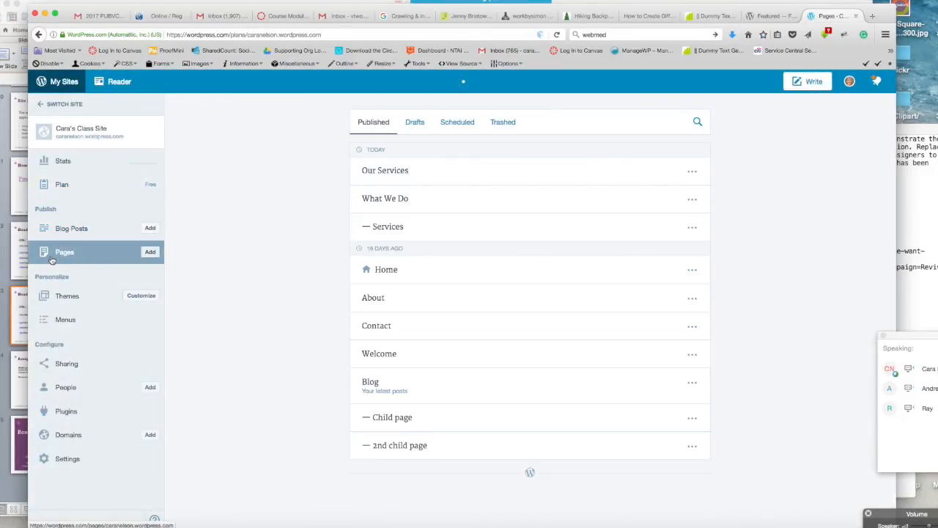
Step: Open the site's Pages list and compare its Published and Drafts tabs
click(55, 253)
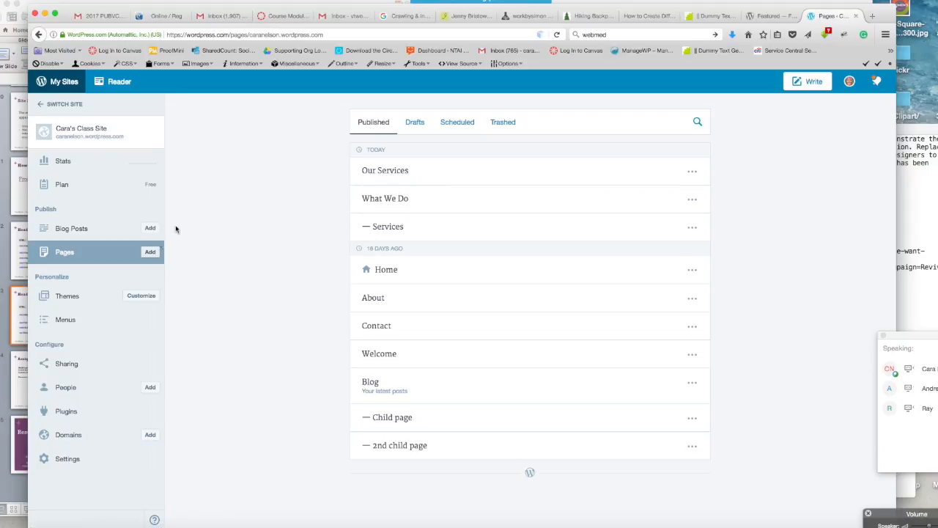
click(414, 123)
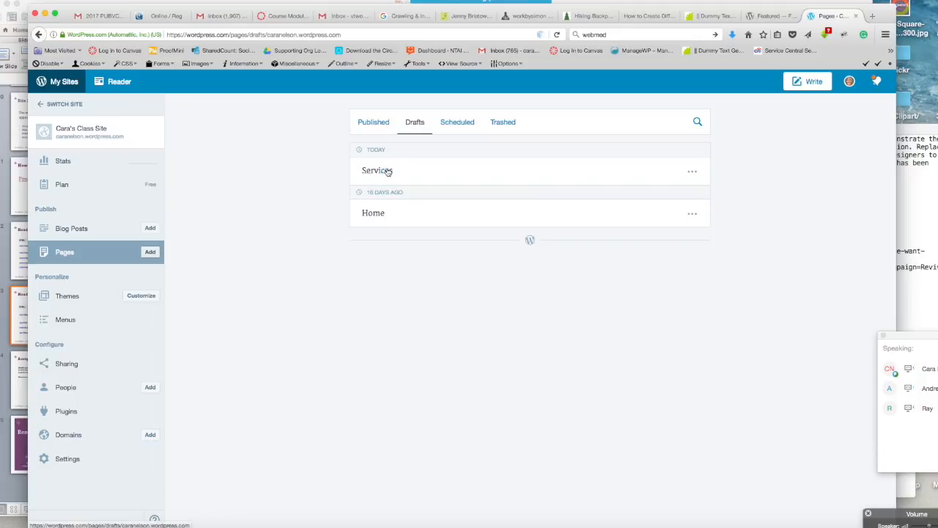
click(378, 126)
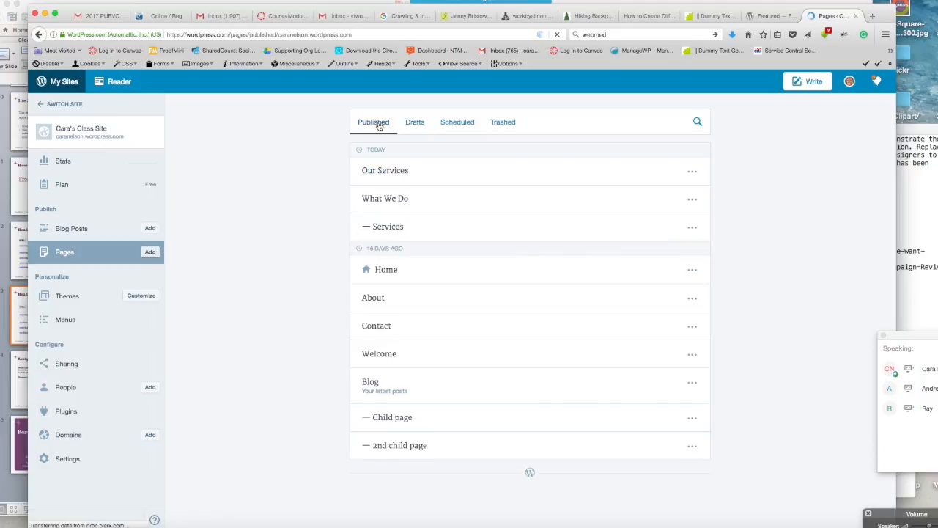
click(416, 123)
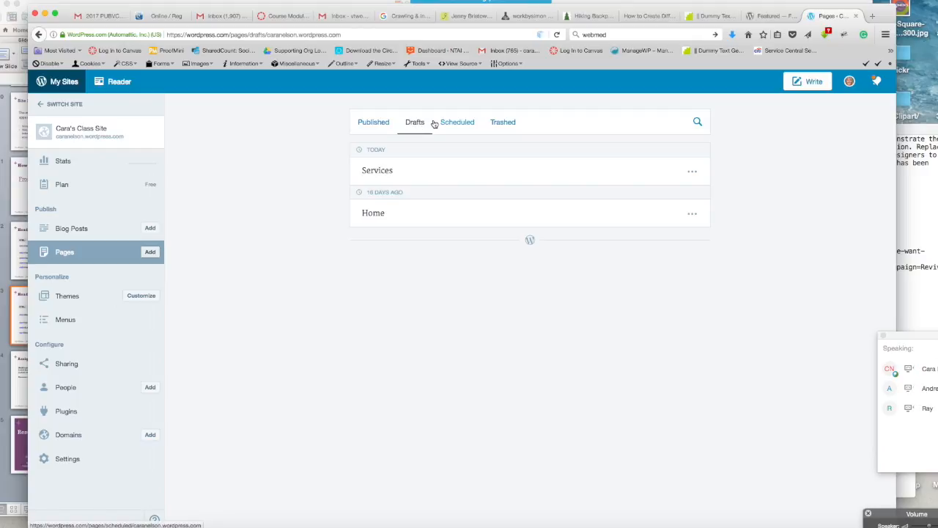
click(371, 125)
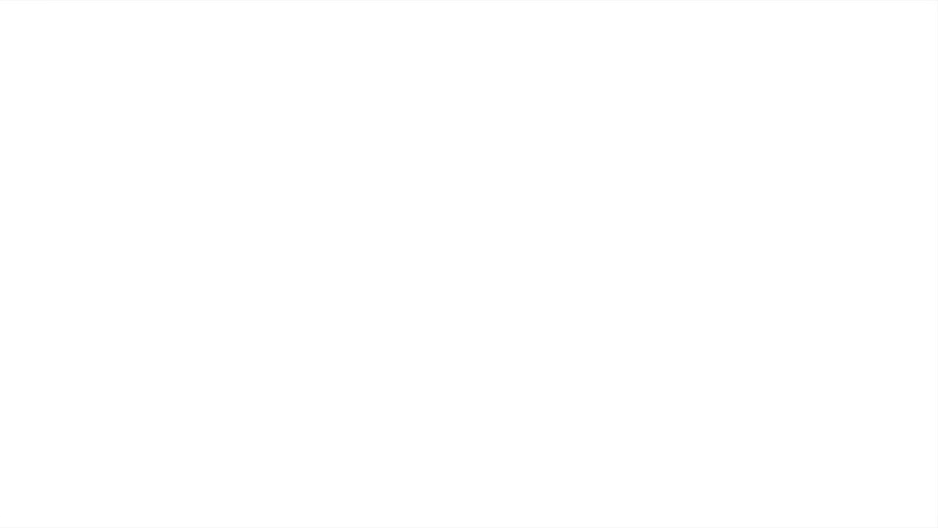